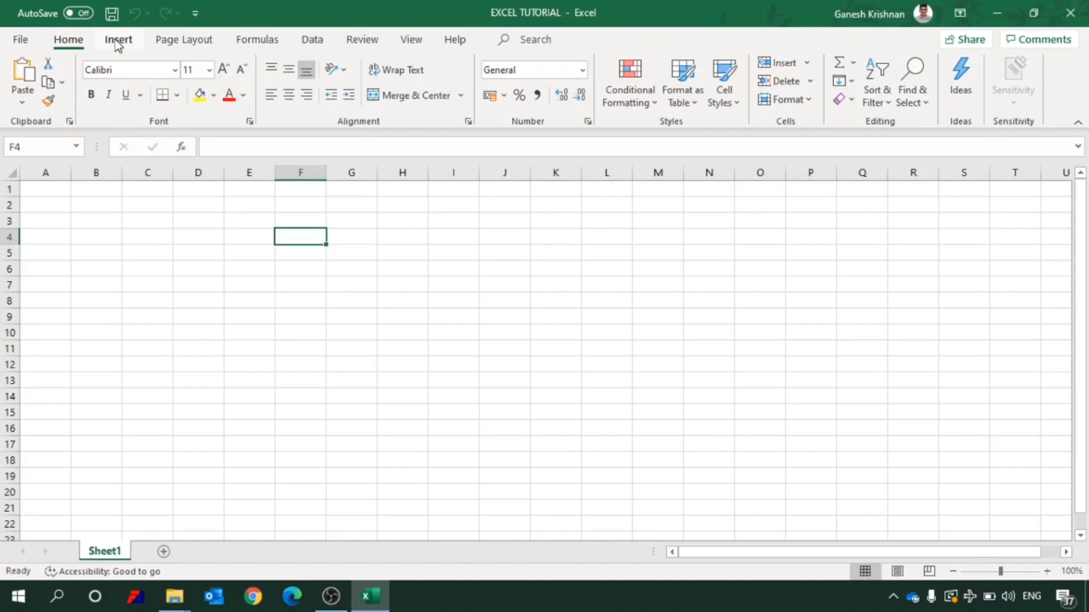
scroll(179, 43, "down", 1)
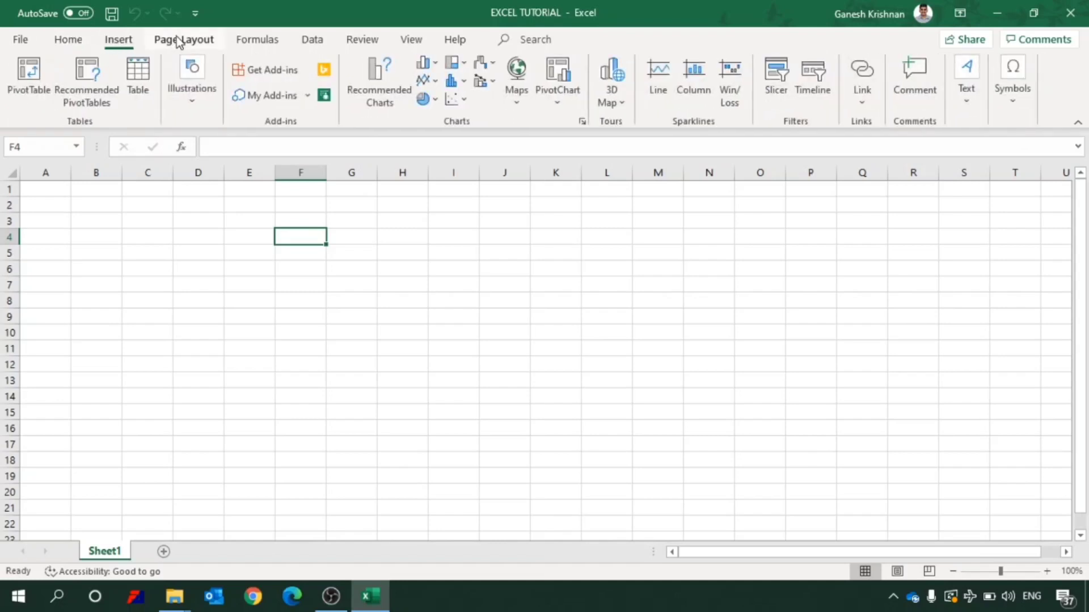
scroll(179, 42, "down", 1)
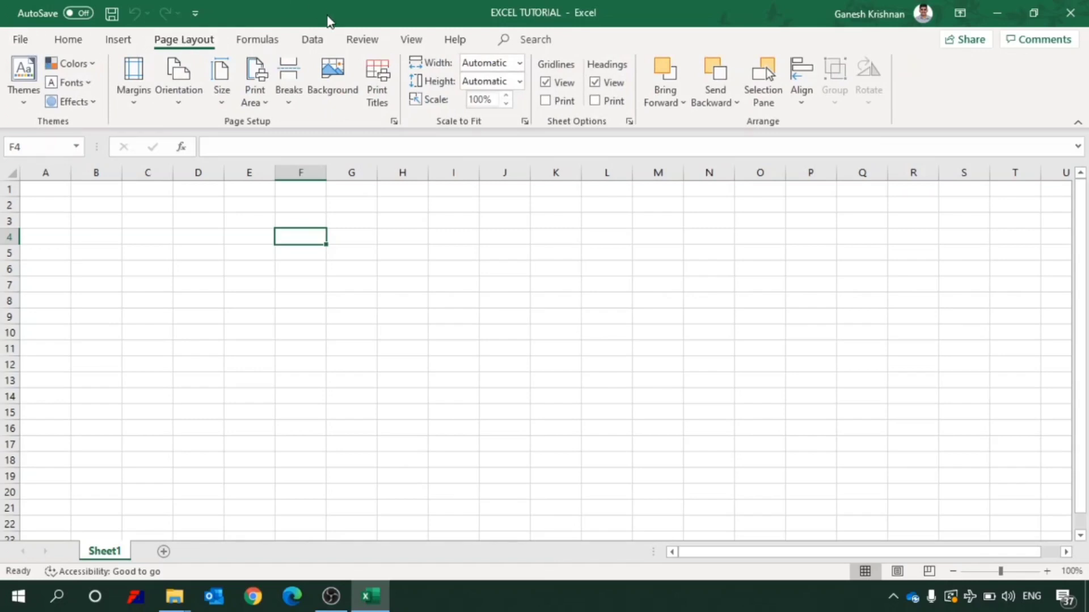
Examine the start page's shared workbooks, the available new-workbook templates and the places for opening existing files
left_click(22, 41)
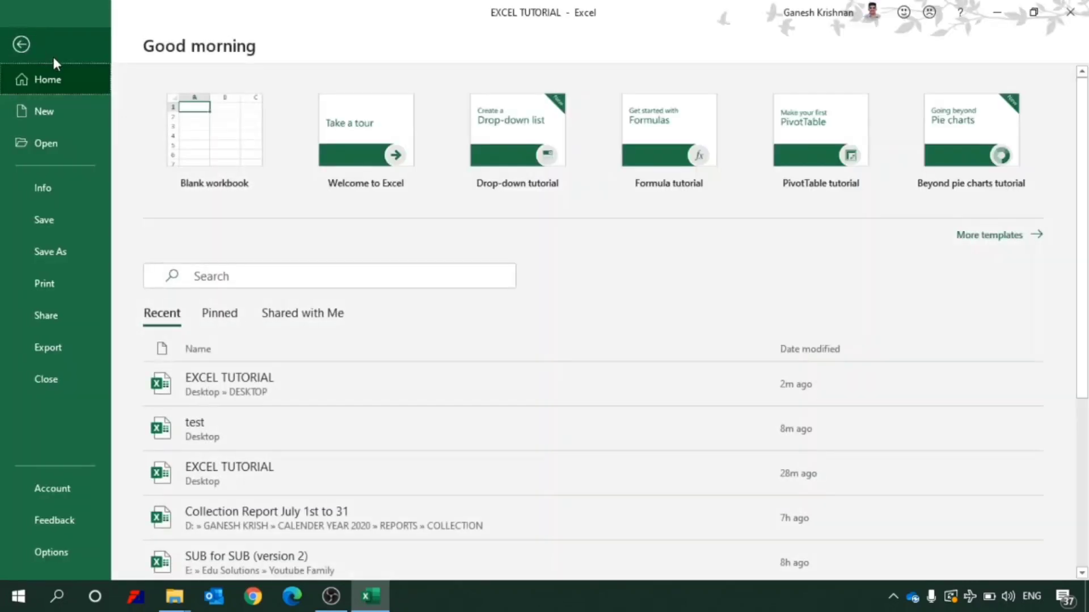
left_click(312, 315)
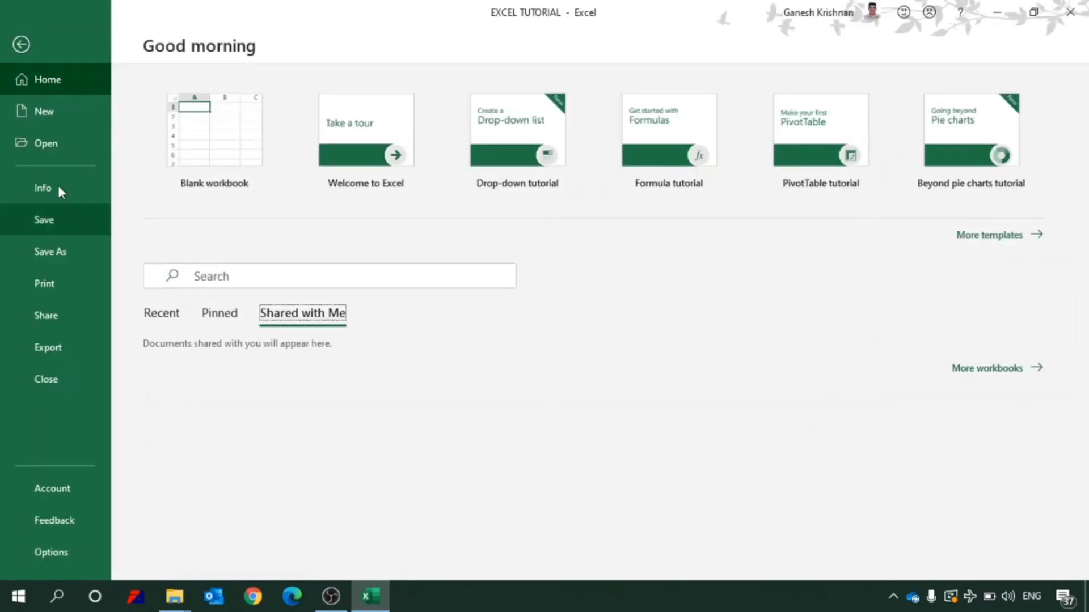
left_click(55, 111)
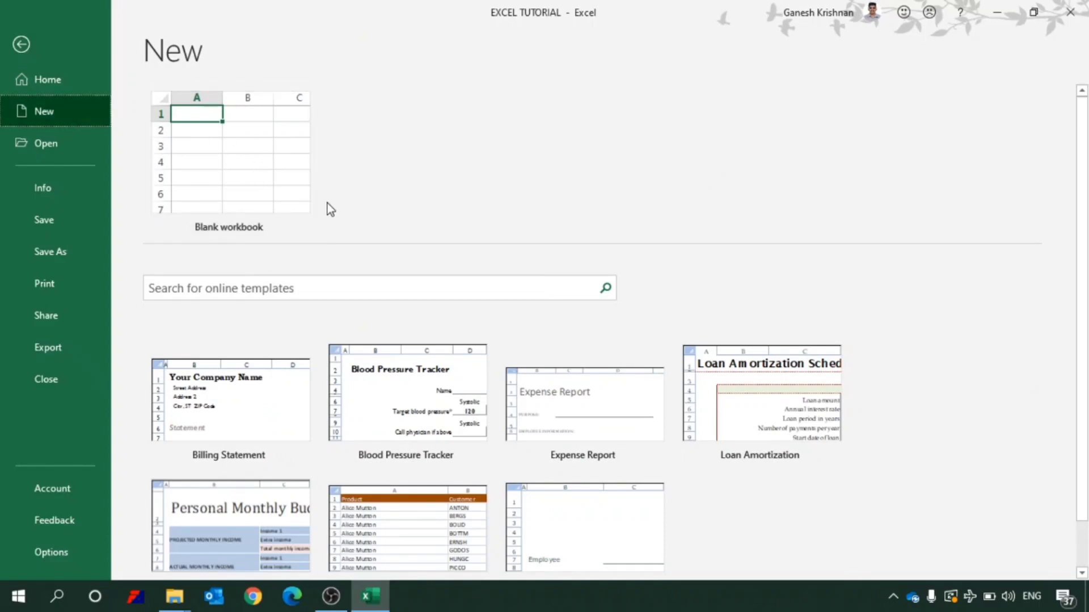
scroll(316, 295, "down", 2)
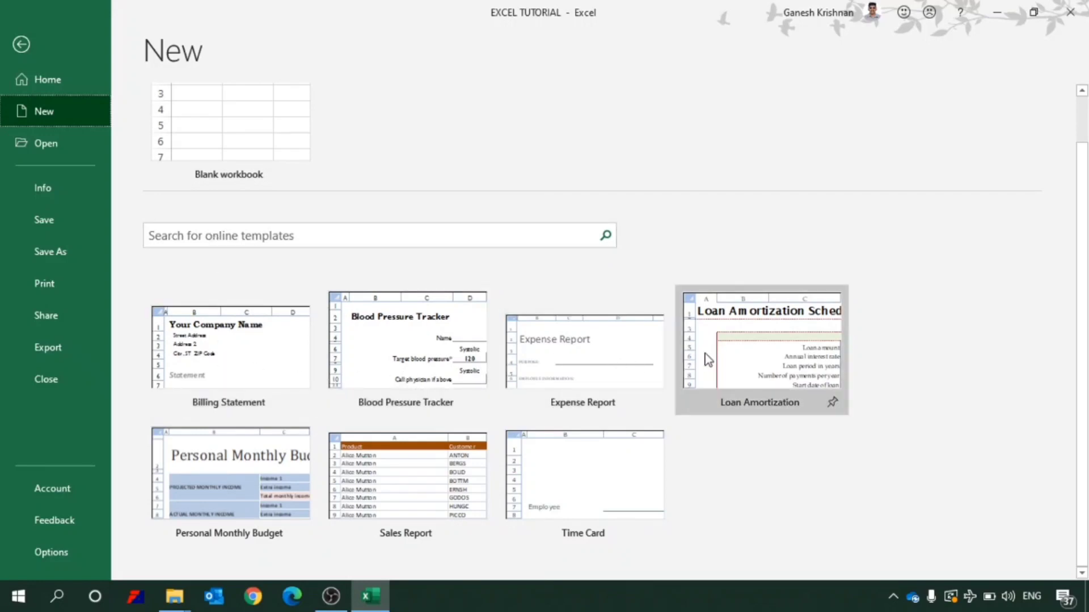
left_click(236, 233)
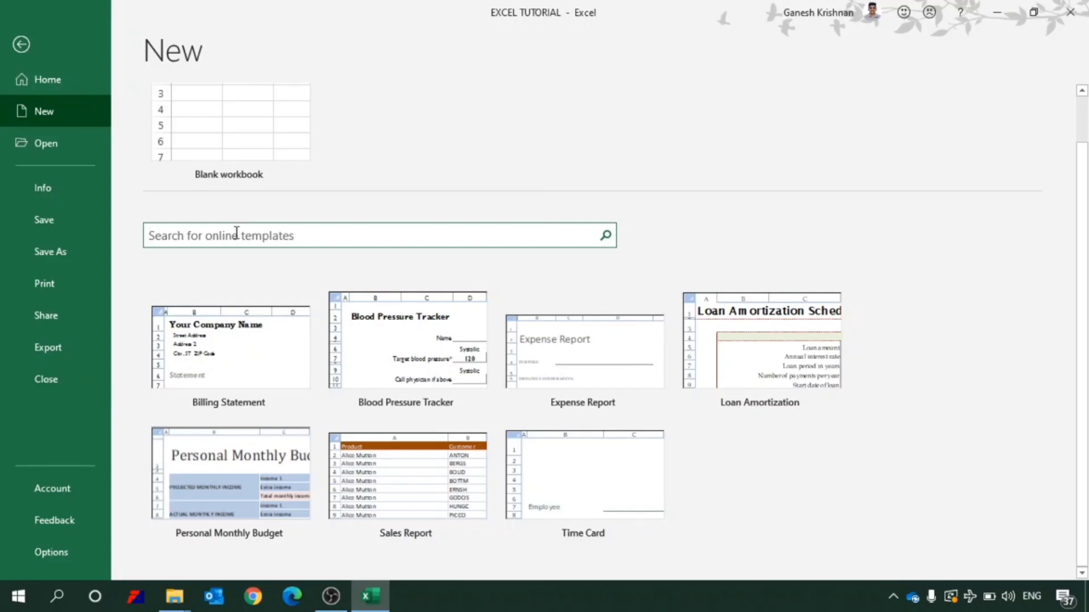
left_click(44, 143)
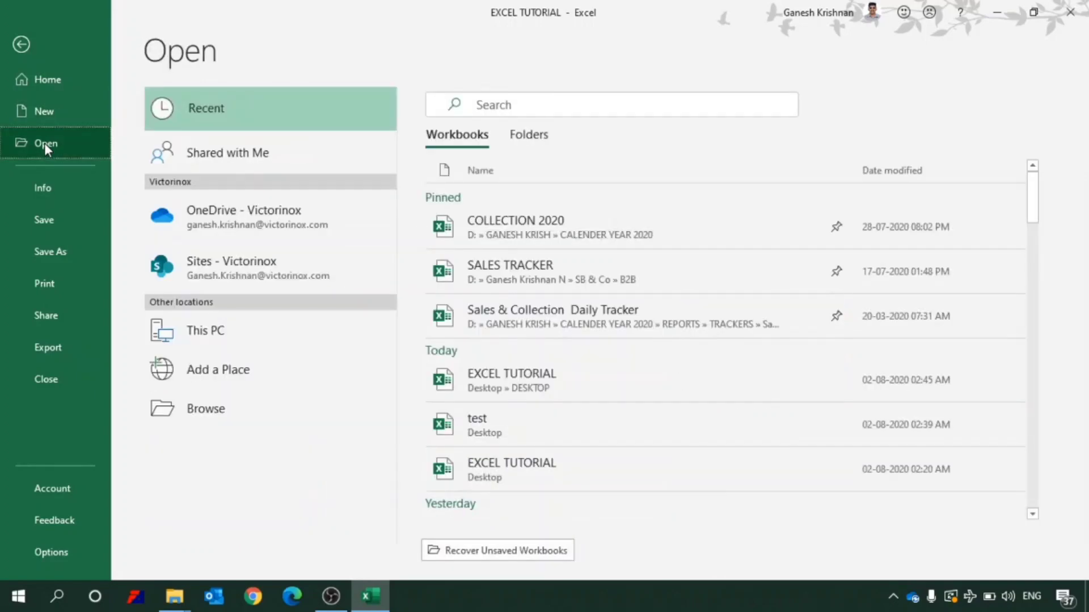
Examine the workbook's information, save locations and print settings, and return to the worksheet
left_click(46, 187)
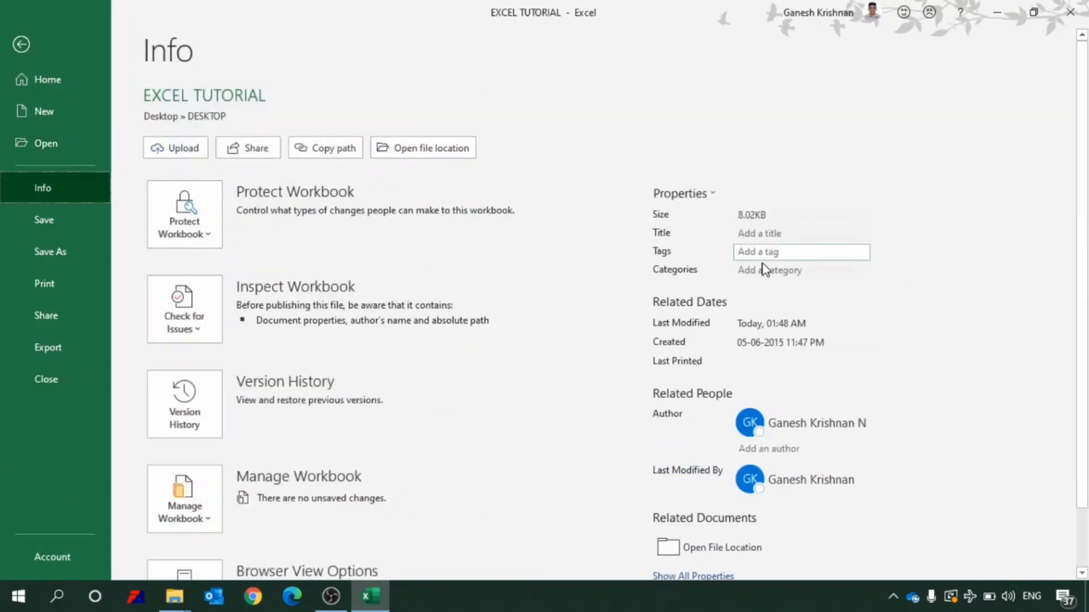
scroll(765, 284, "down", 1)
scroll(767, 324, "down", 1)
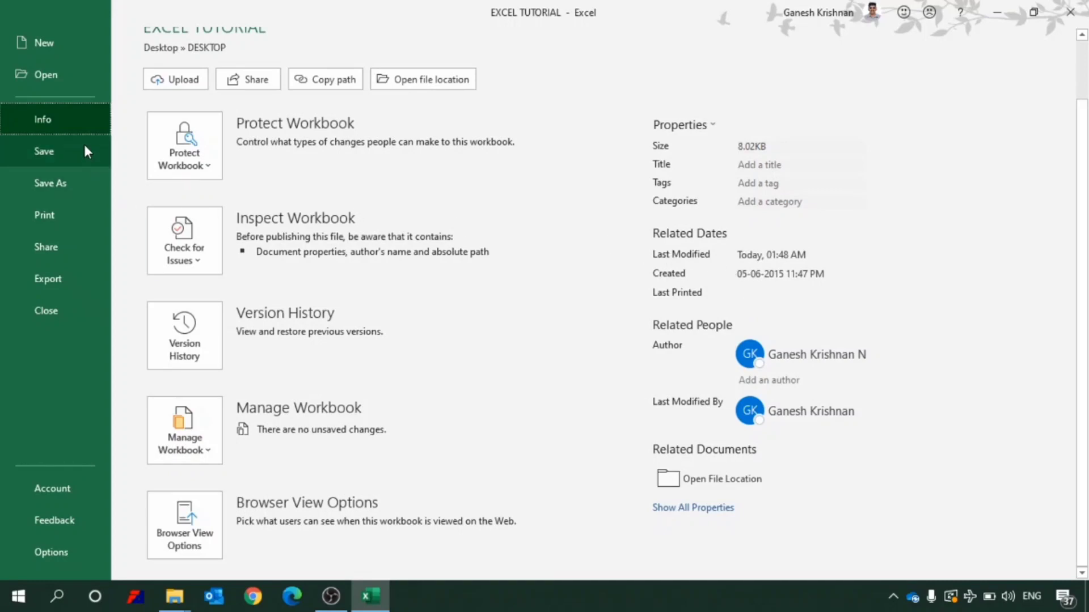
left_click(70, 188)
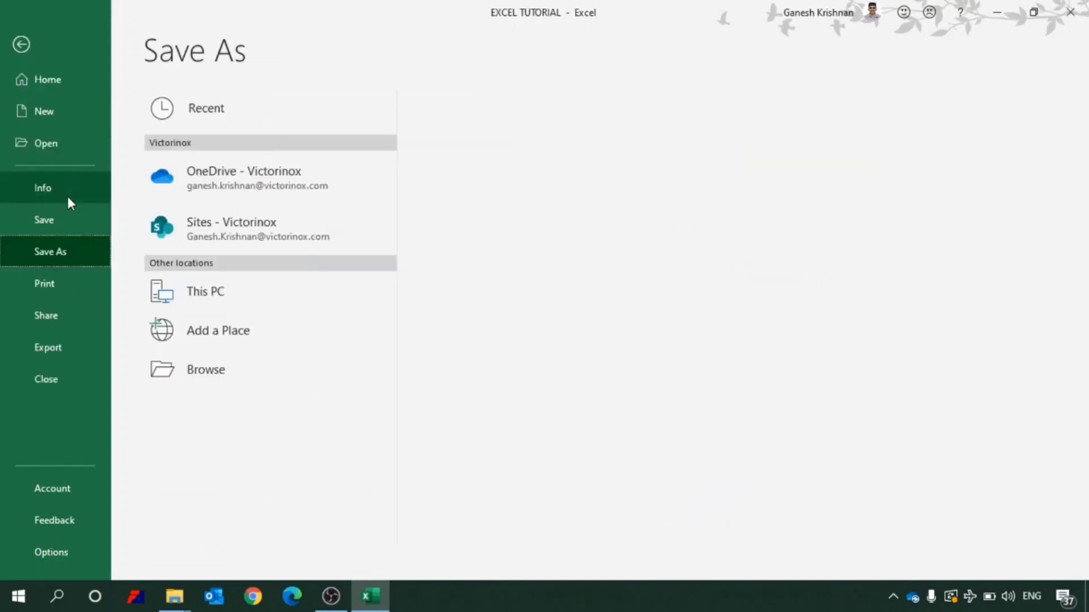
left_click(58, 284)
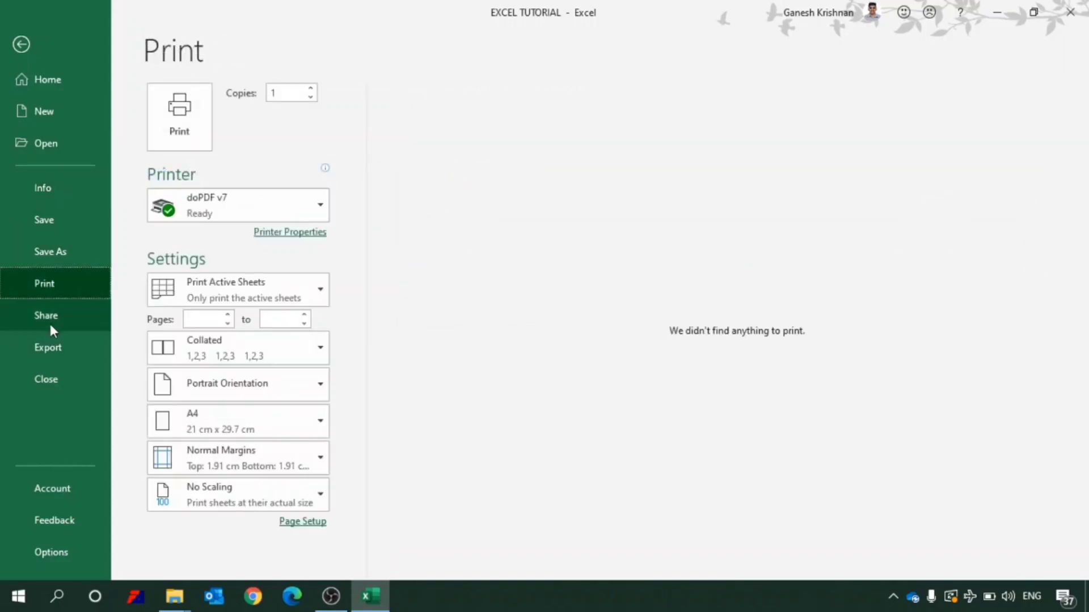
left_click(24, 47)
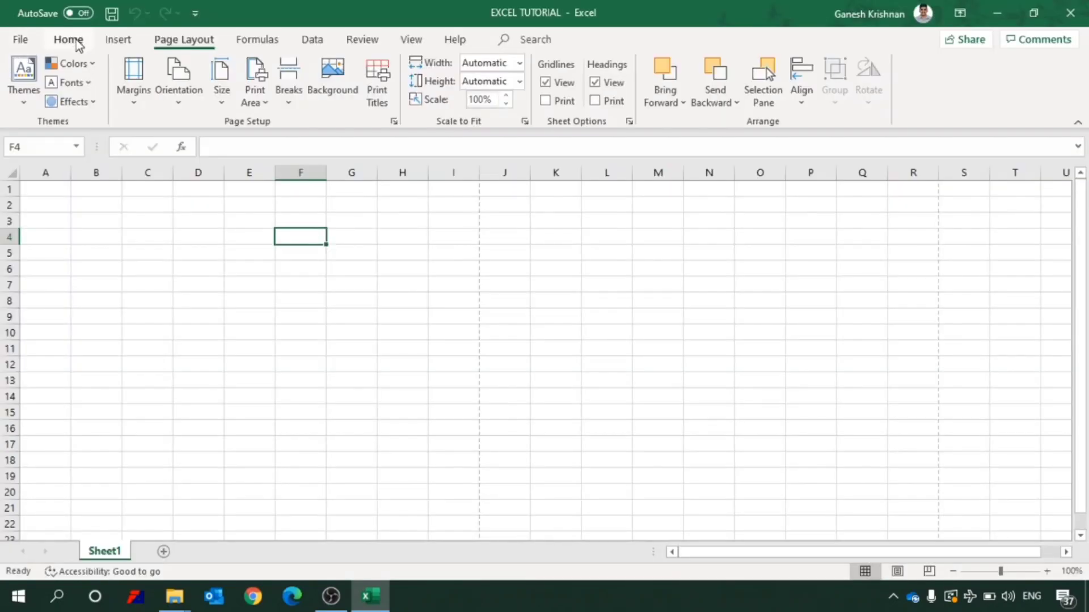
Examine the ribbon commands for Home, Insert, Page Layout, Formulas, Data, Review, View and Help one category after another
left_click(69, 39)
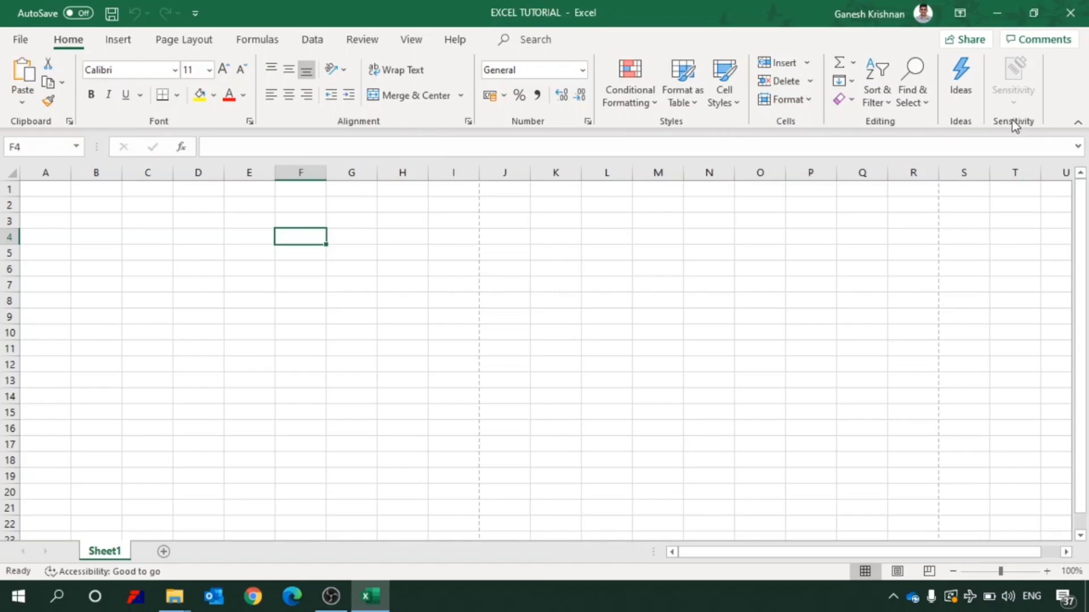
left_click(118, 41)
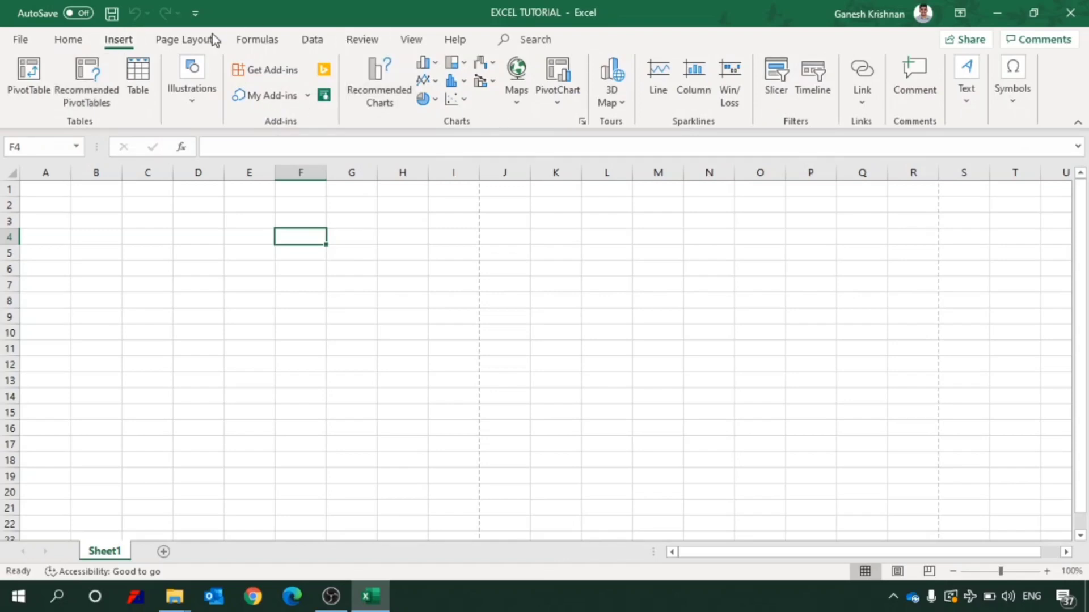
left_click(173, 39)
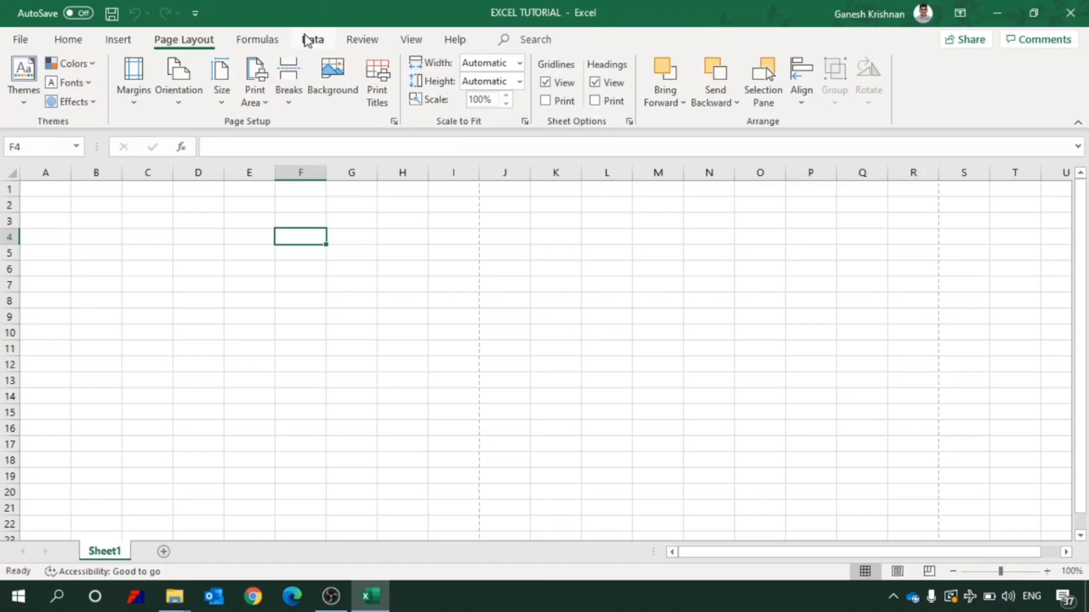
left_click(278, 43)
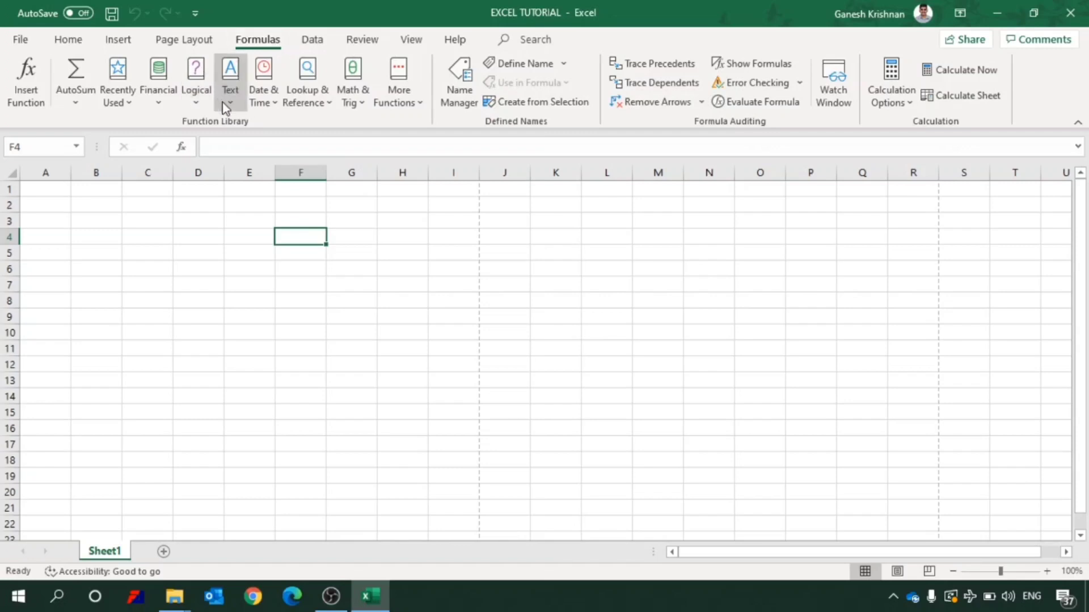
left_click(314, 45)
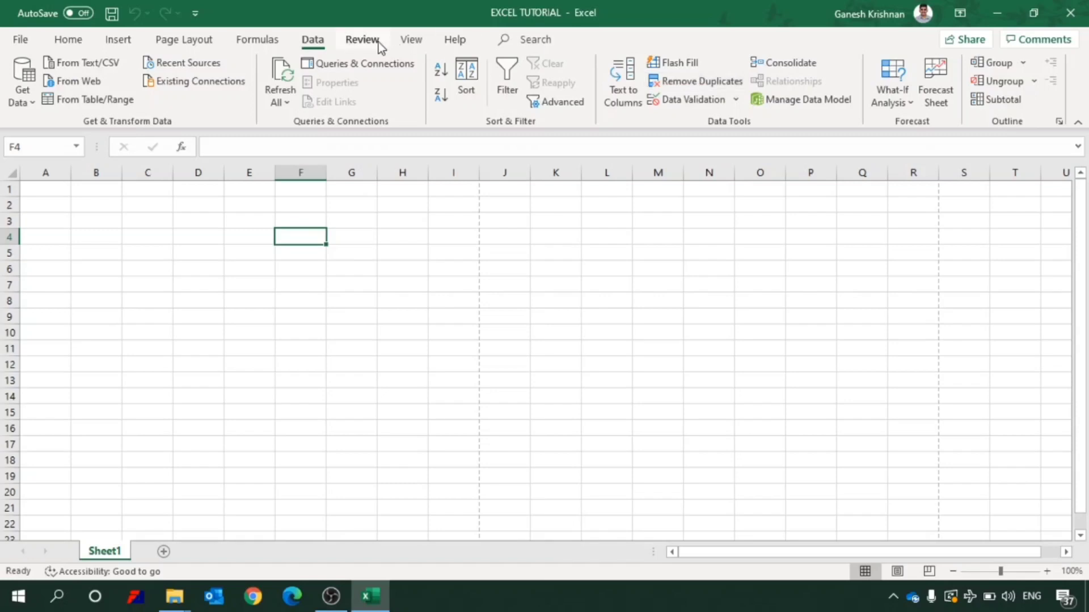
left_click(362, 39)
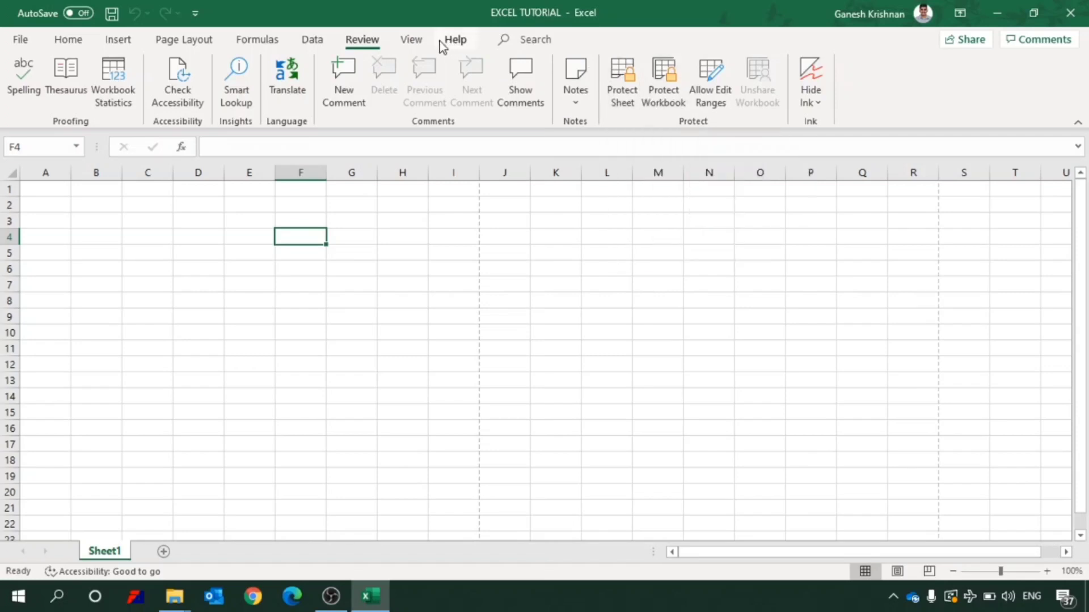
left_click(412, 41)
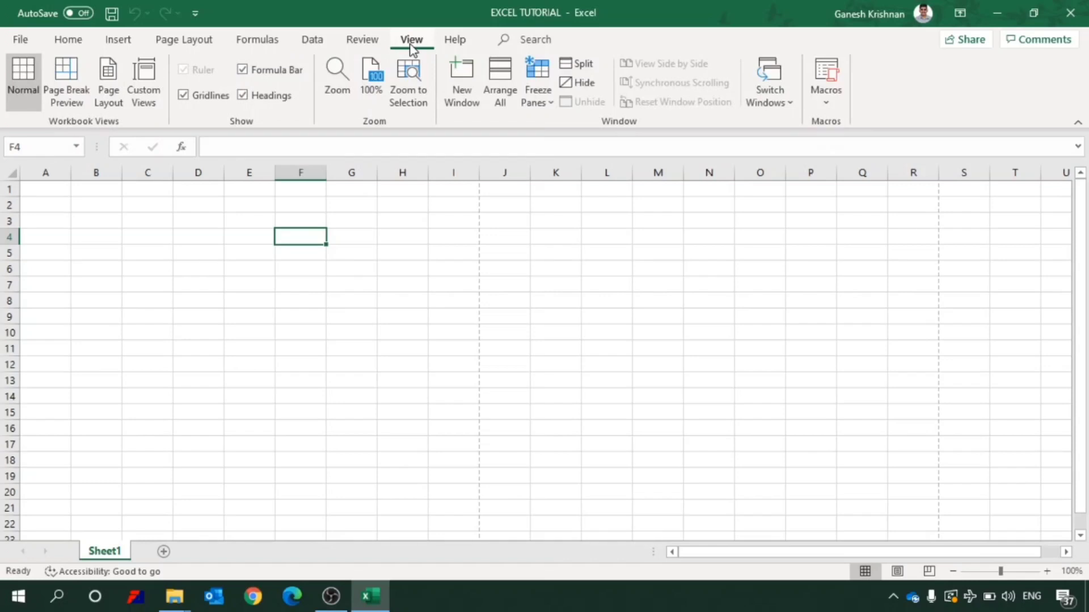
left_click(460, 43)
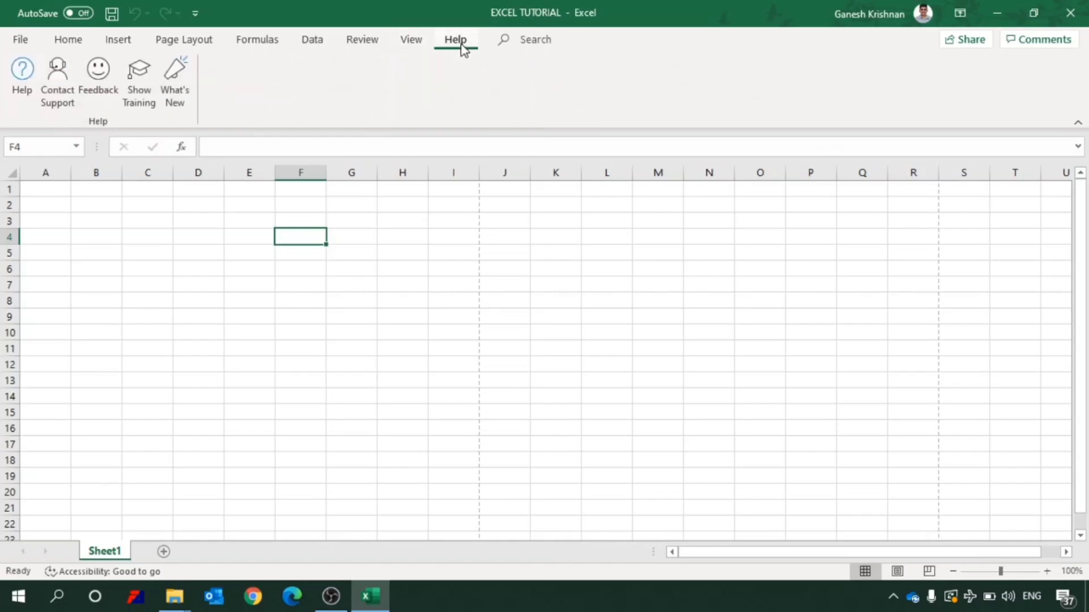
Examine the Format Cells options for font, alignment, border, fill and protection, and close them without changes
left_click(73, 42)
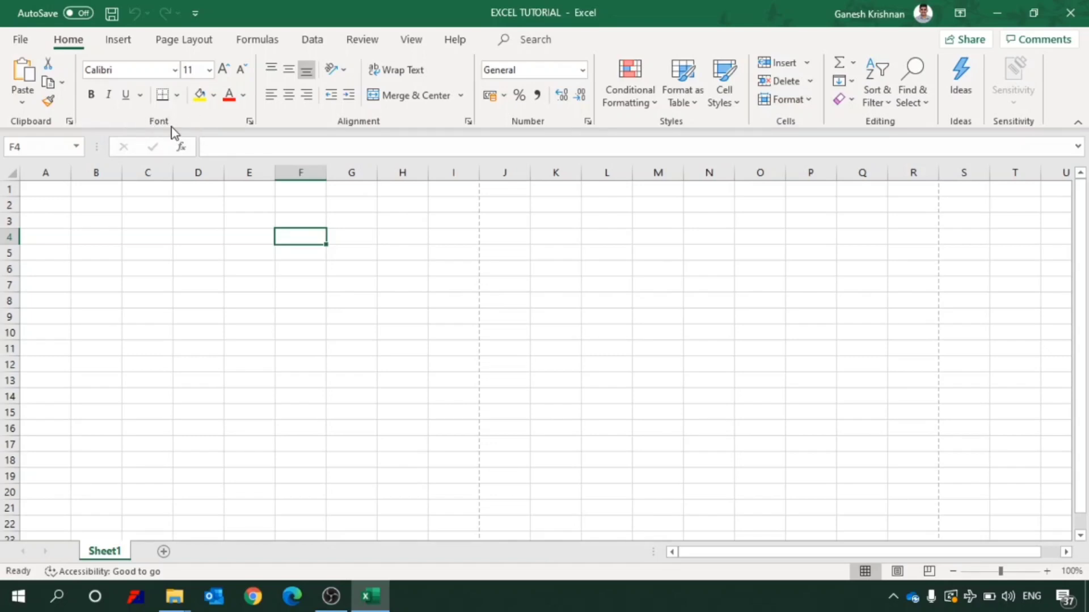
left_click(250, 121)
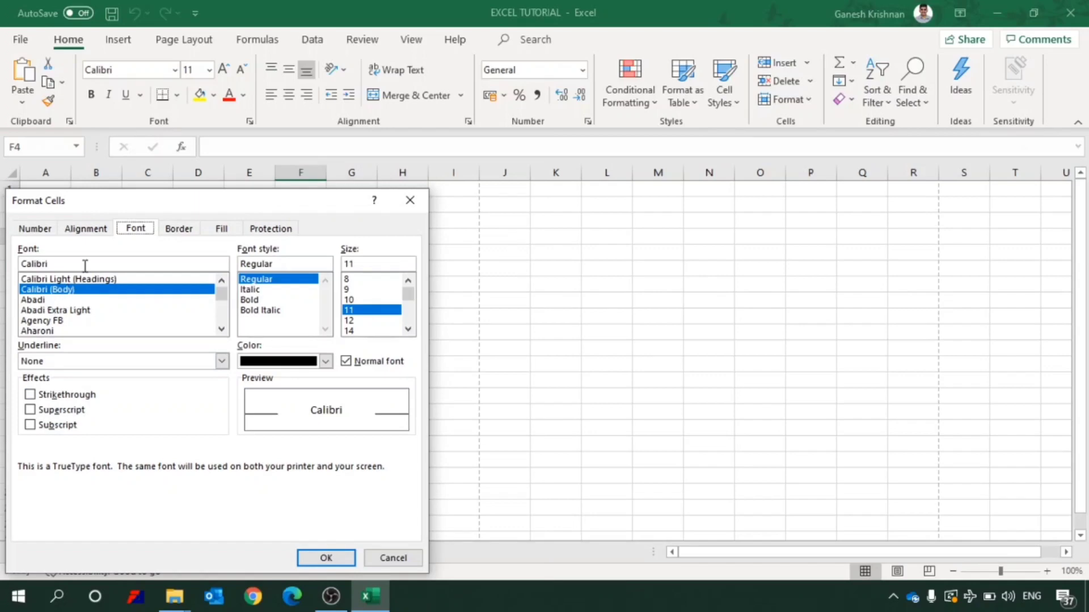
left_click(97, 234)
left_click(176, 230)
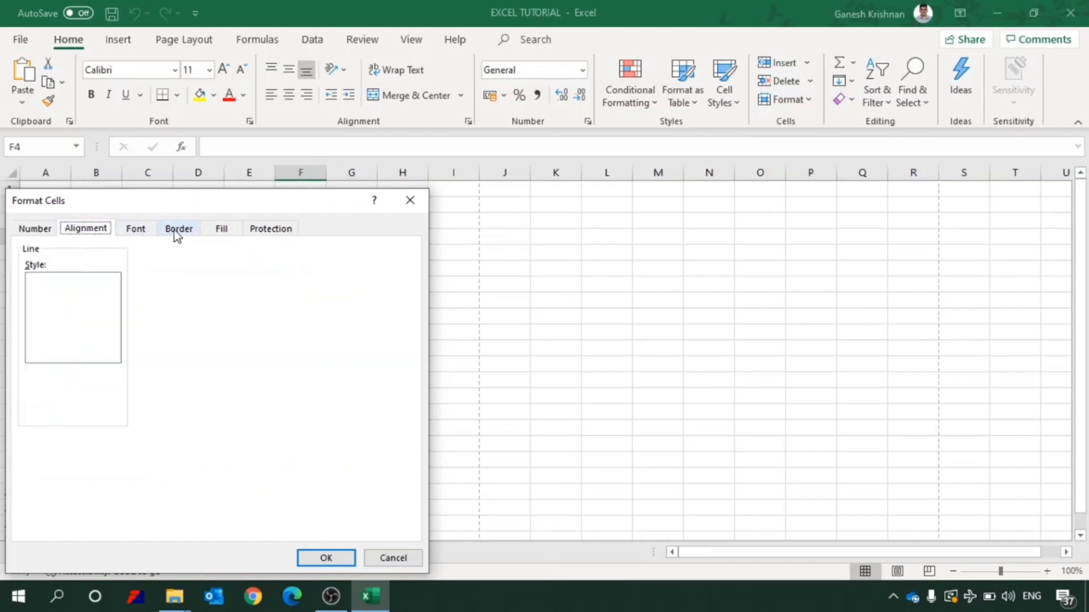
left_click(216, 230)
left_click(277, 227)
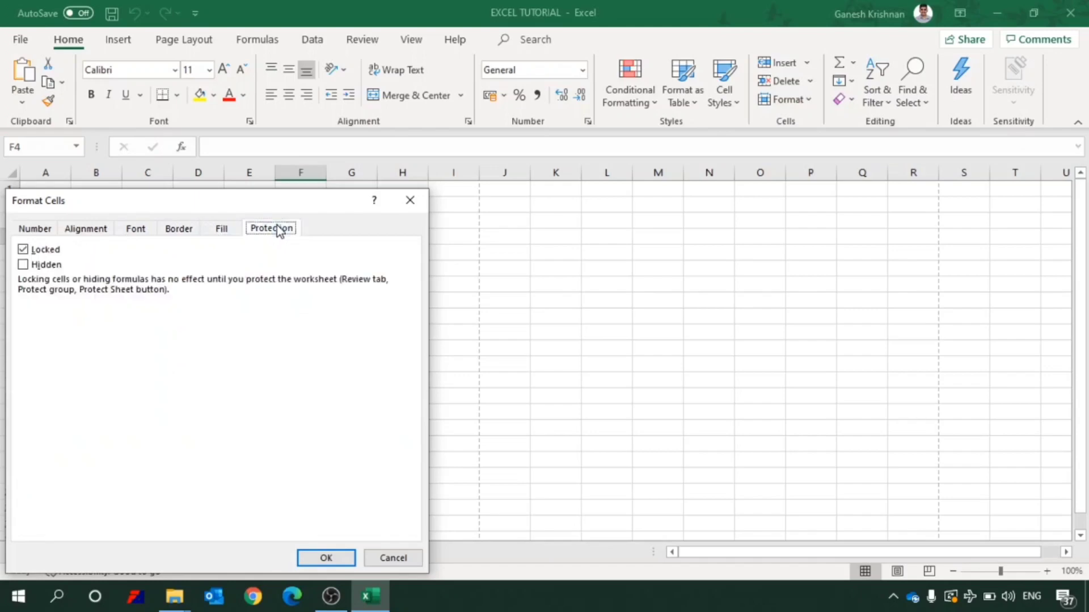
left_click(409, 201)
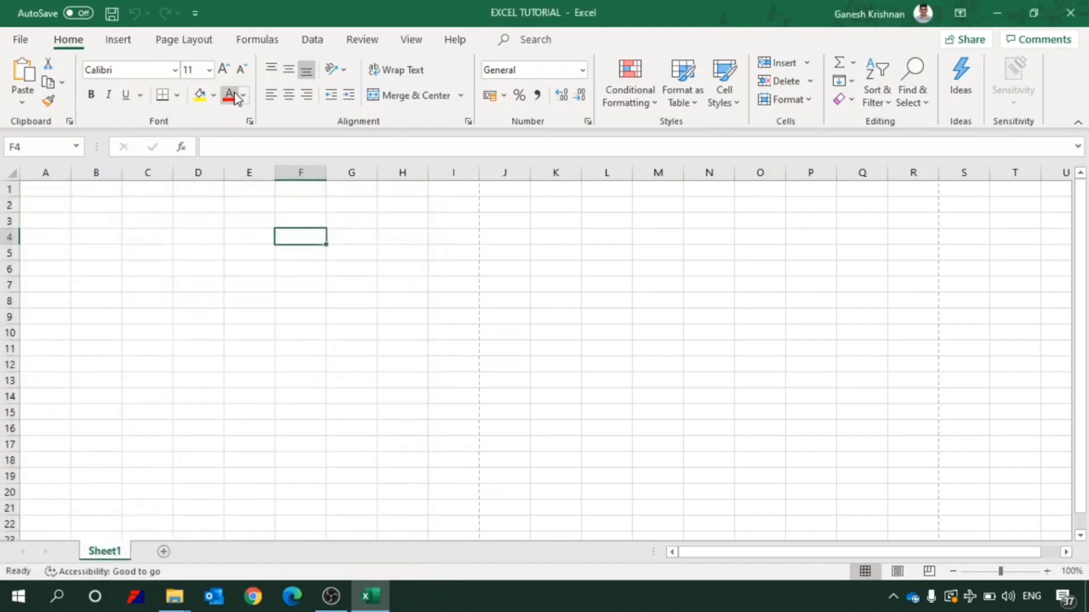
View the font settings and the alignment settings of cell F4 separately, closing each without changes
left_click(251, 120)
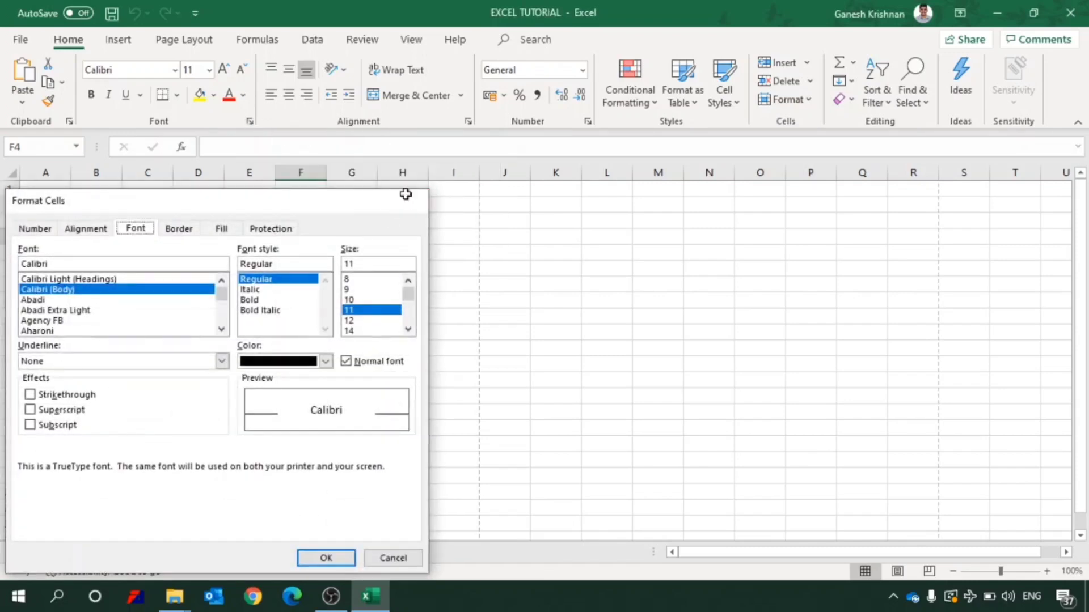
left_click(408, 201)
left_click(470, 122)
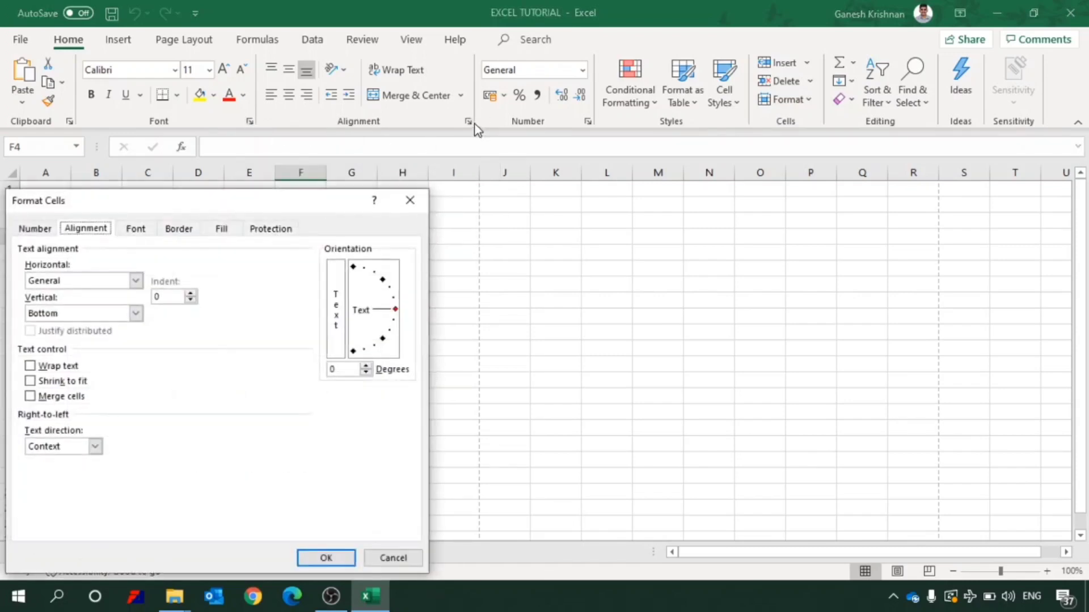
left_click(415, 197)
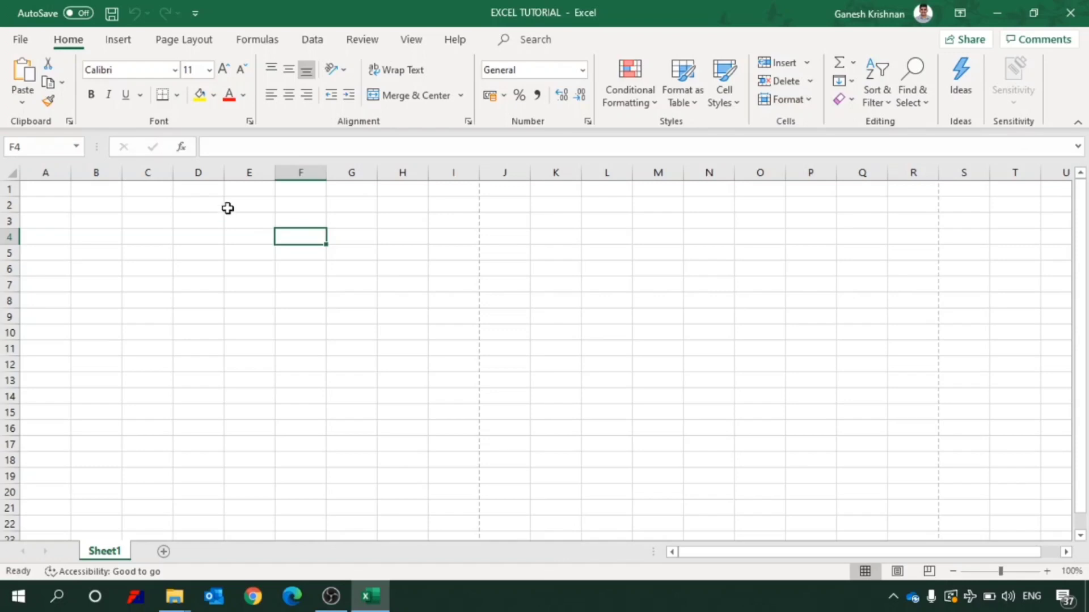
Try out selecting blocks of cells on Sheet1, including E2:H7, D2:E13 and D17:F17
left_click_drag(228, 207, 419, 286)
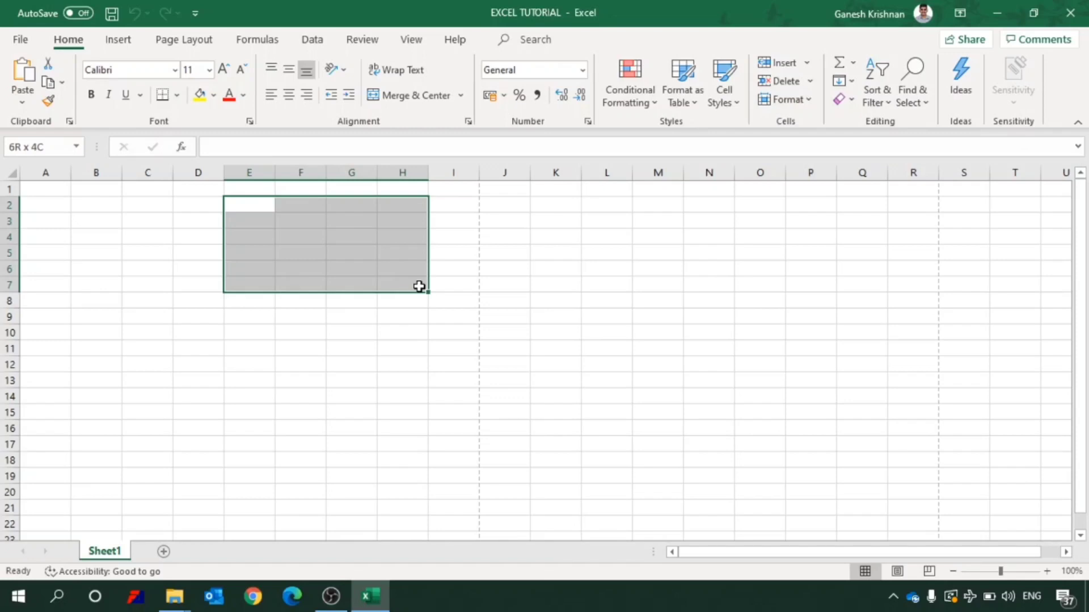
left_click_drag(419, 286, 222, 388)
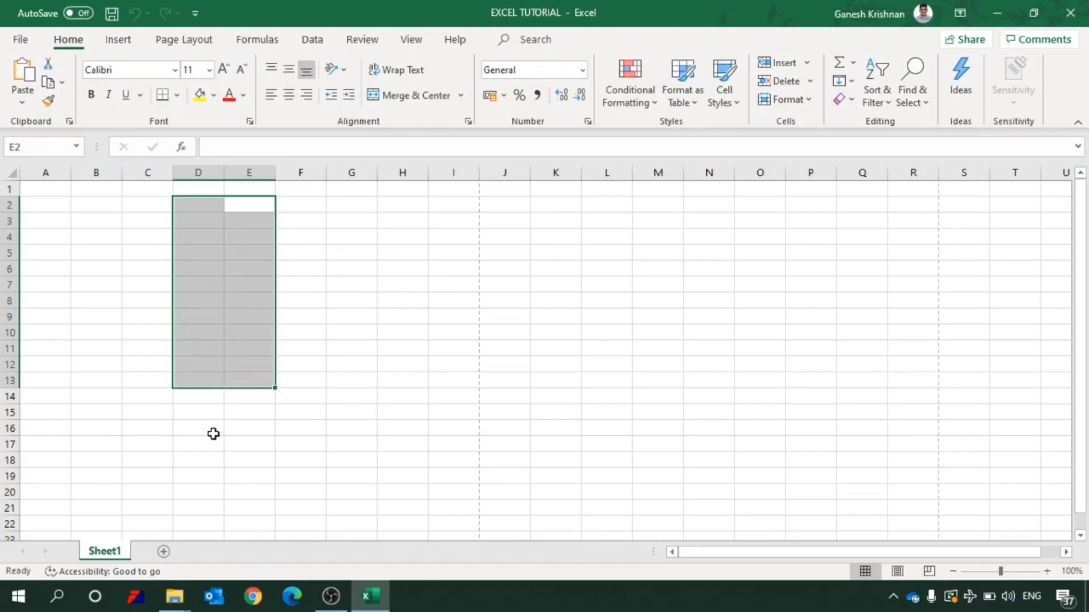
left_click_drag(213, 444, 326, 445)
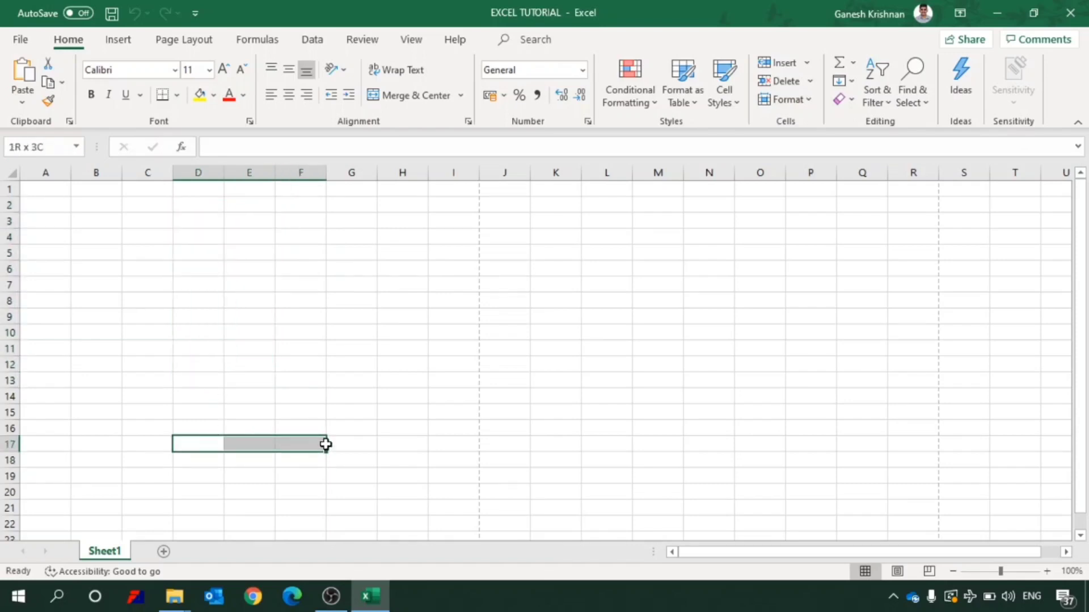
left_click_drag(325, 444, 327, 446)
Enter the text abcd in cell E5 and reselect that cell to view its content in the formula bar
left_click(242, 148)
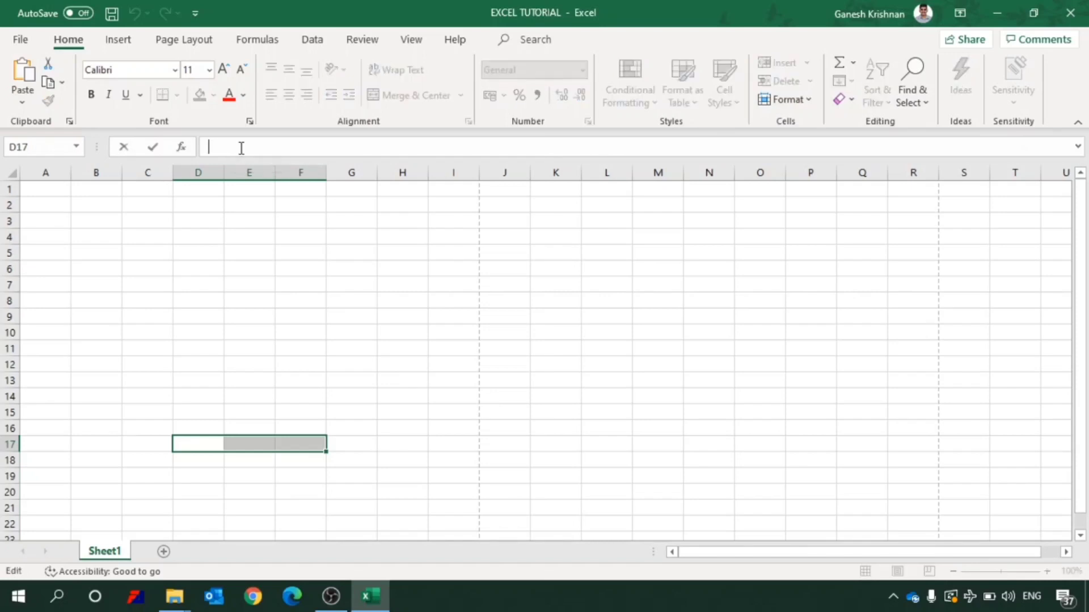
key("Escape")
left_click(224, 253)
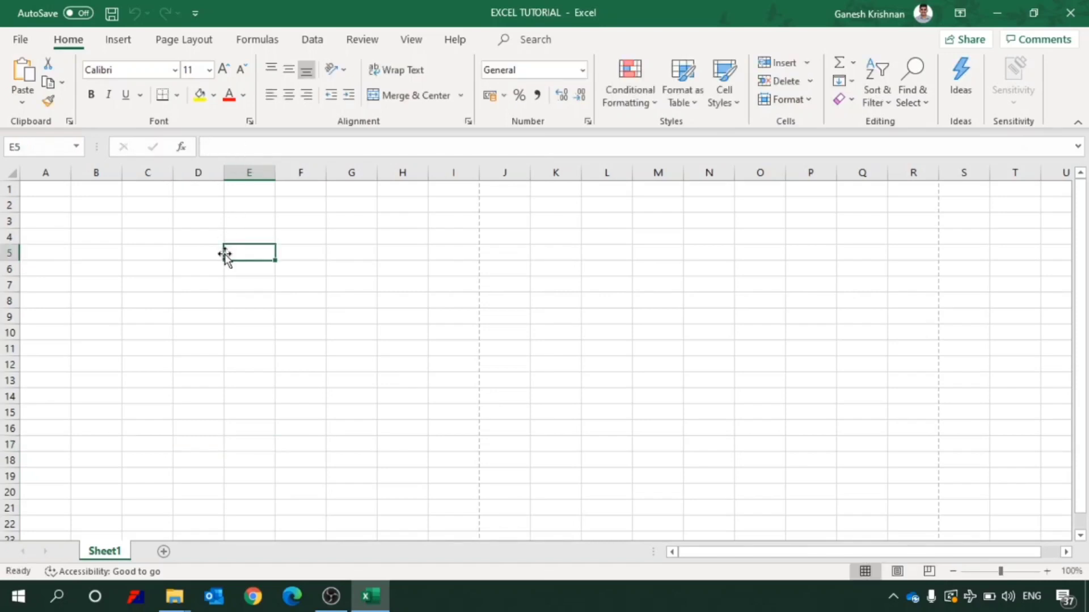
type("abv")
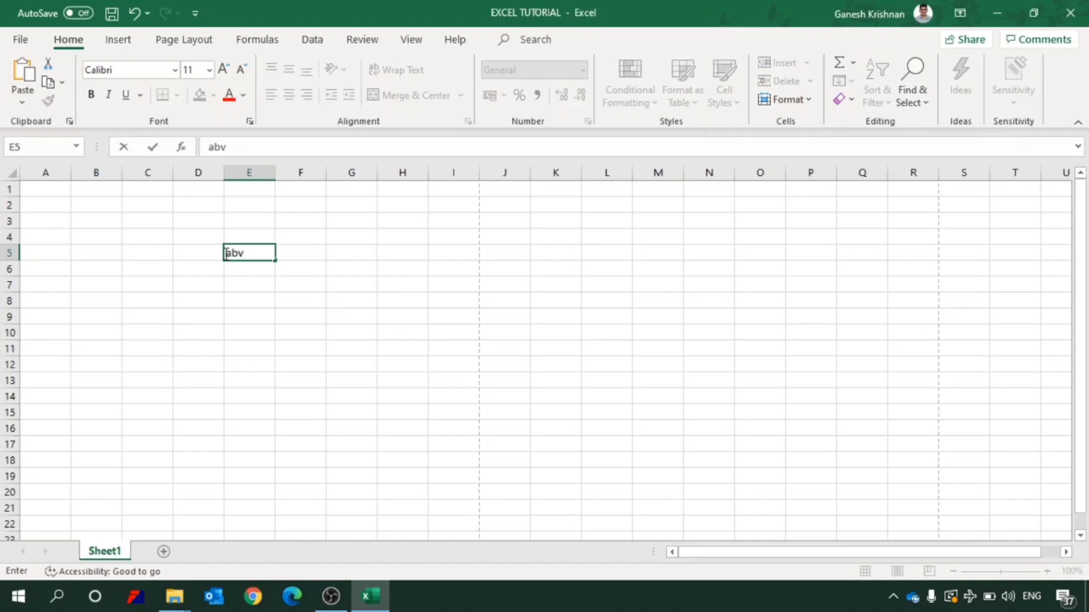
key("BackSpace")
type("cd")
key("Return")
left_click(225, 253)
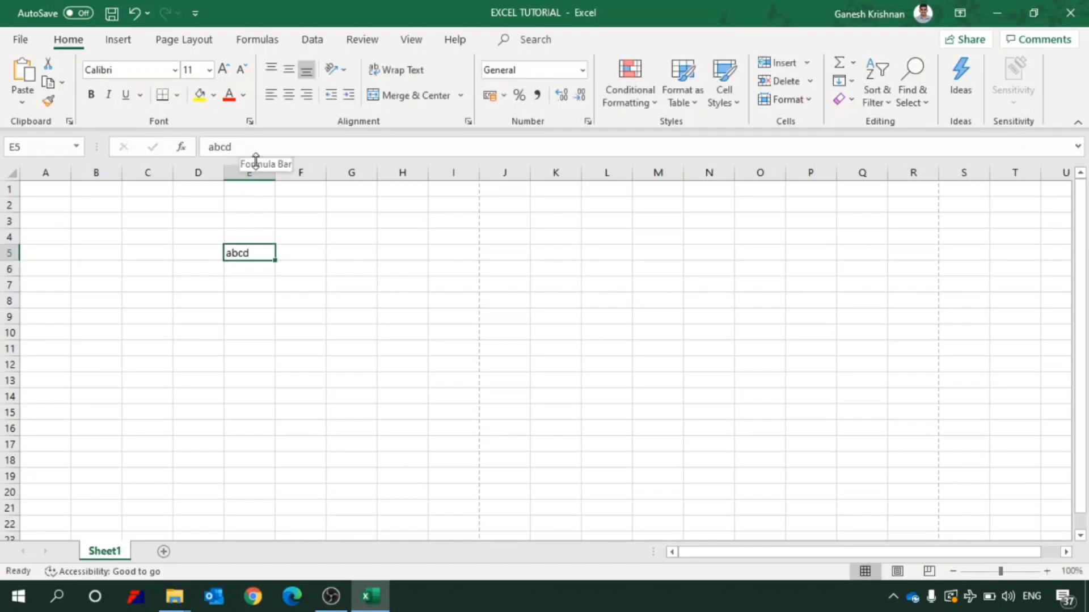
Enter the formula =1 in cell F5 and reselect the cell
left_click(309, 252)
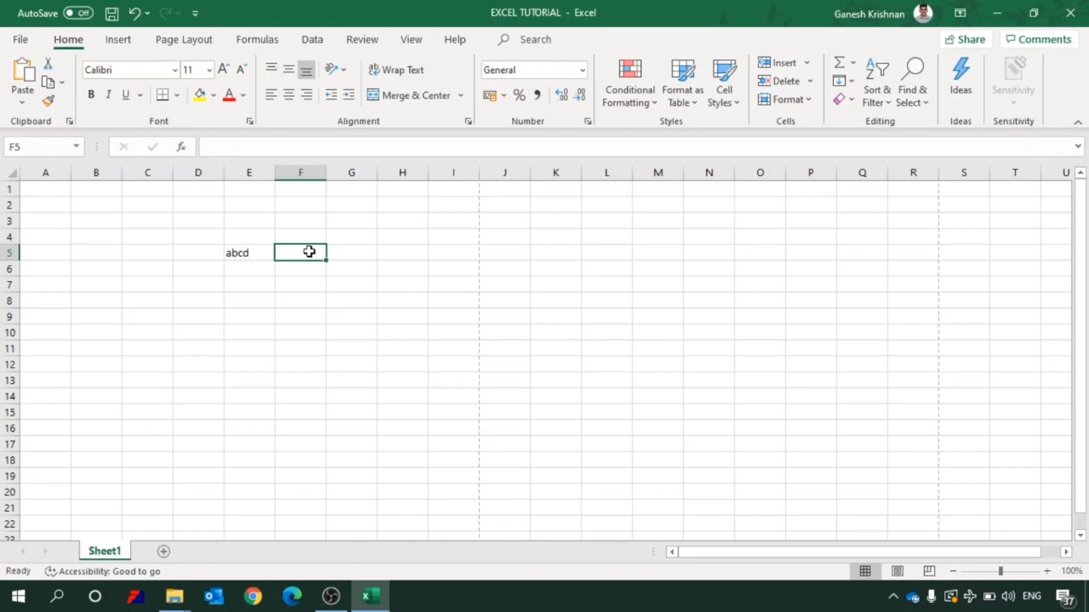
type("=")
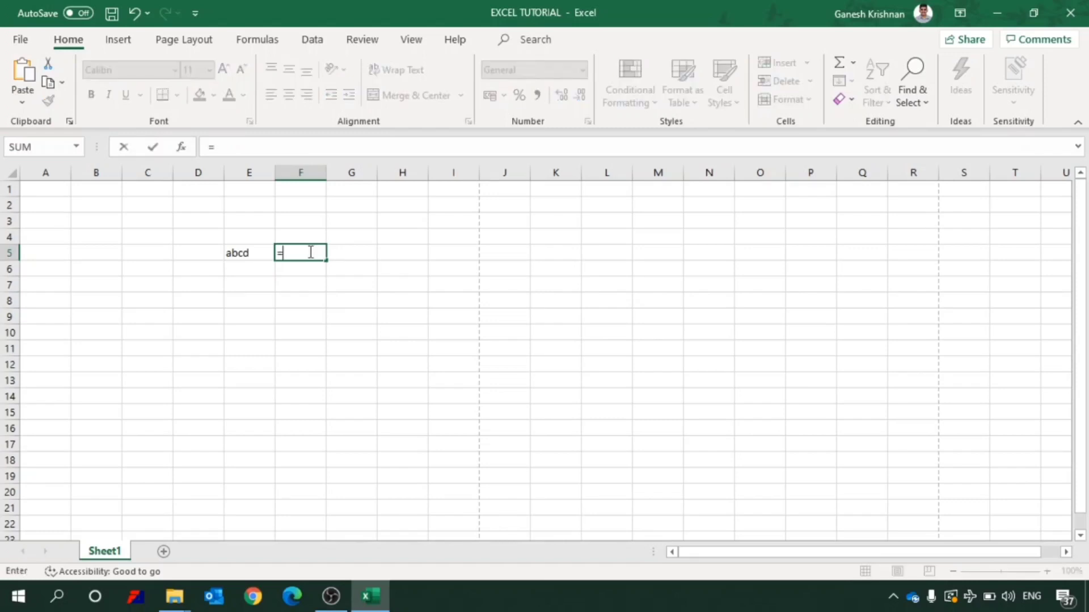
type("1=!")
key("BackSpace")
key("BackSpace")
key("BackSpace")
type("1")
key("Return")
left_click(309, 252)
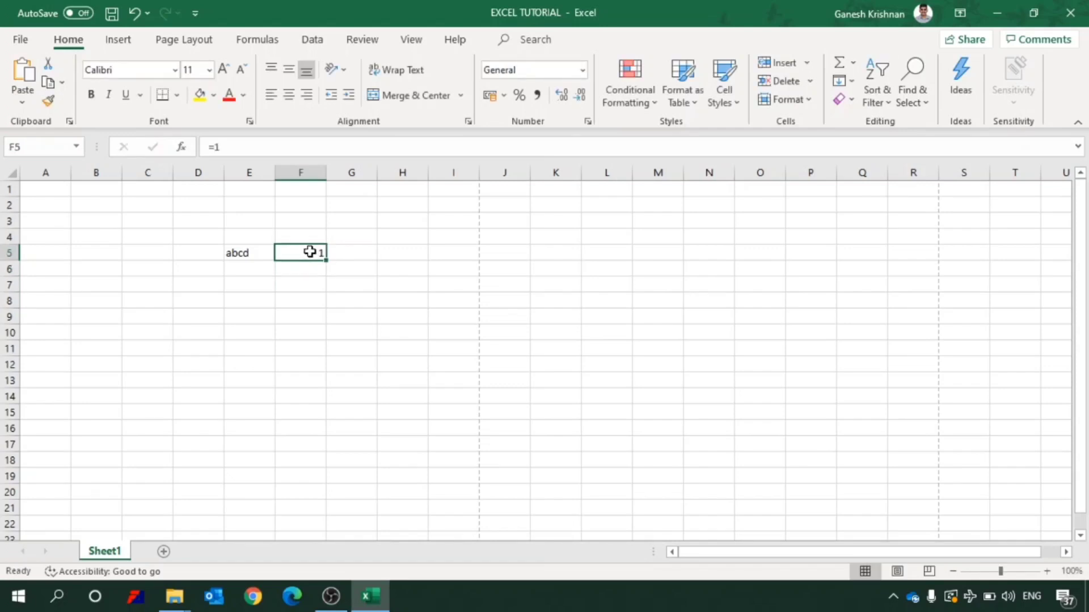
Replace the content of cell F5 with the formula =1+1 and reselect the cell to view the formula
type("!")
key("BackSpace")
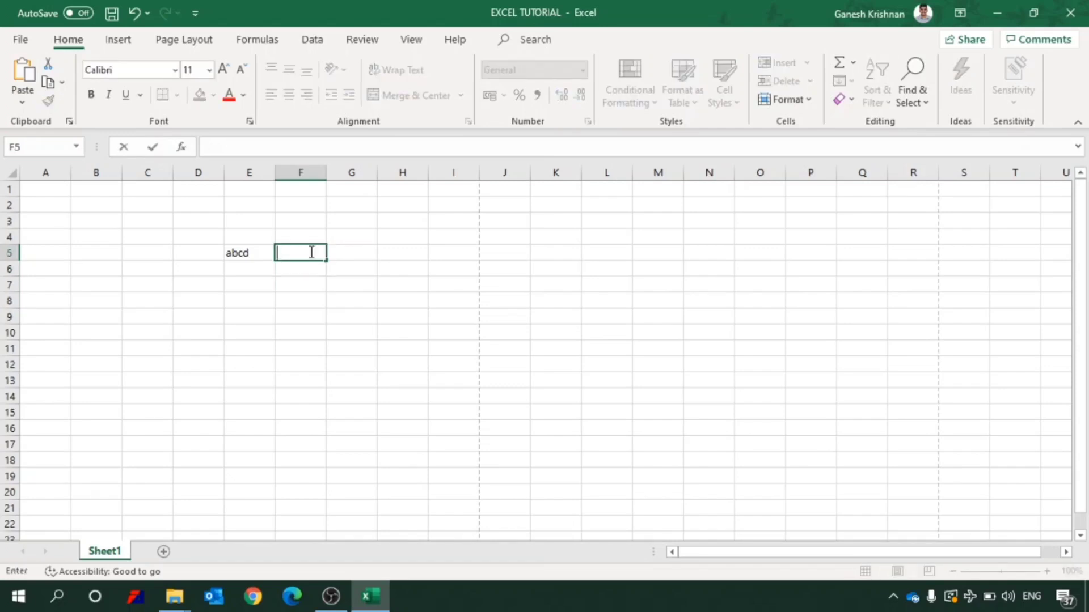
type("=")
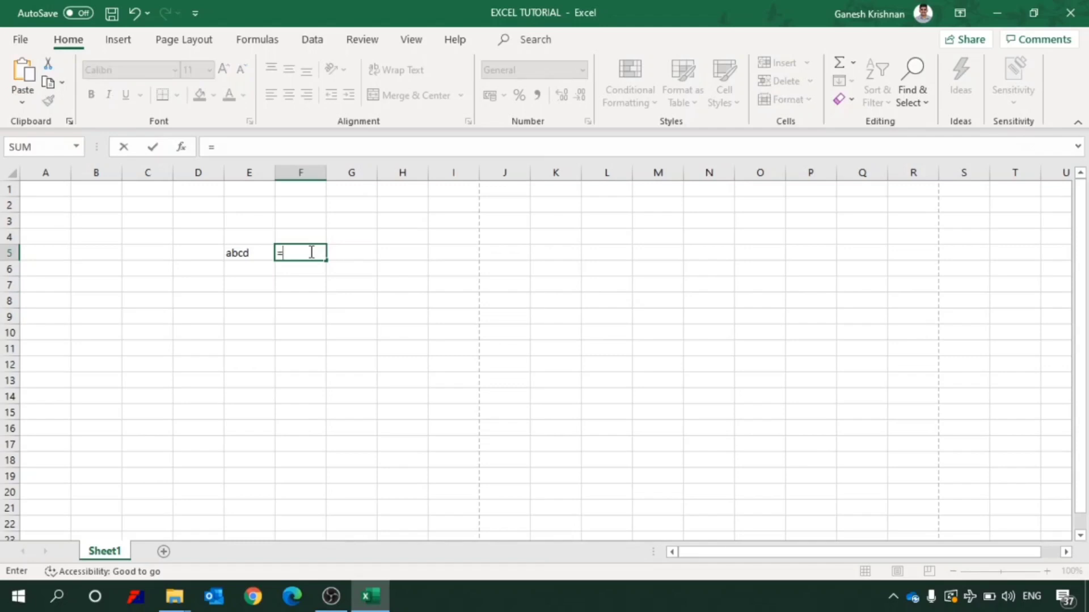
type("1+1")
key("Return")
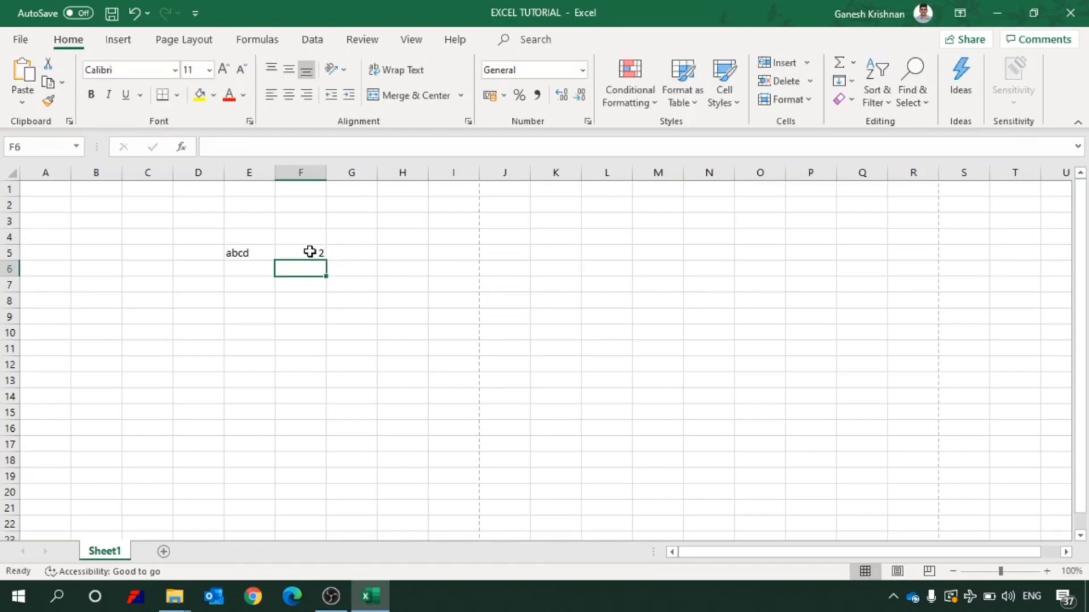
left_click(309, 251)
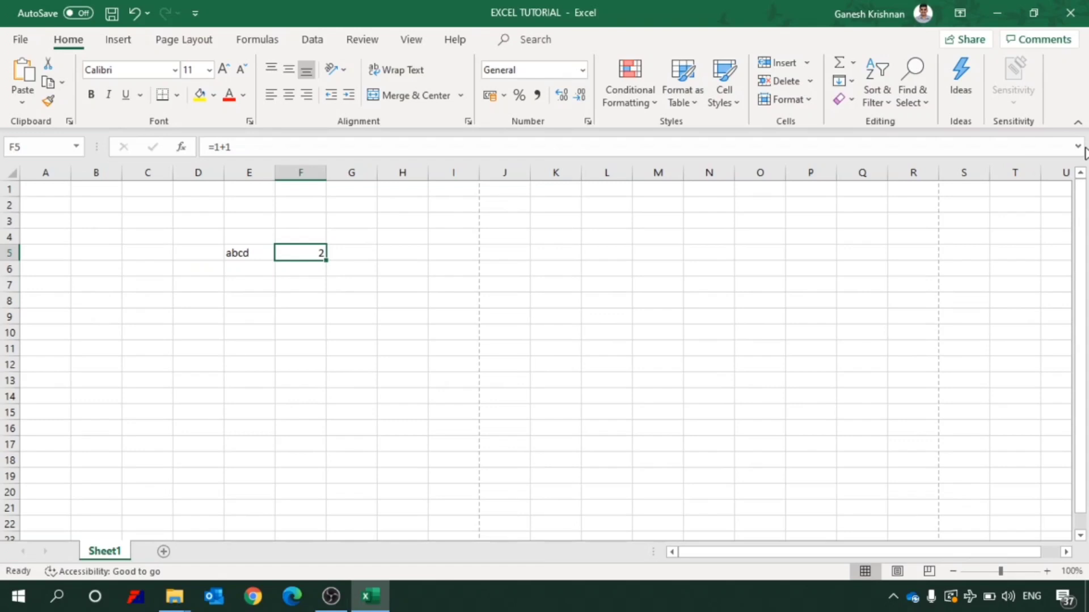
Try out expanding and shrinking the formula bar, and collapse and restore the ribbon twice
left_click(1081, 148)
left_click(1080, 149)
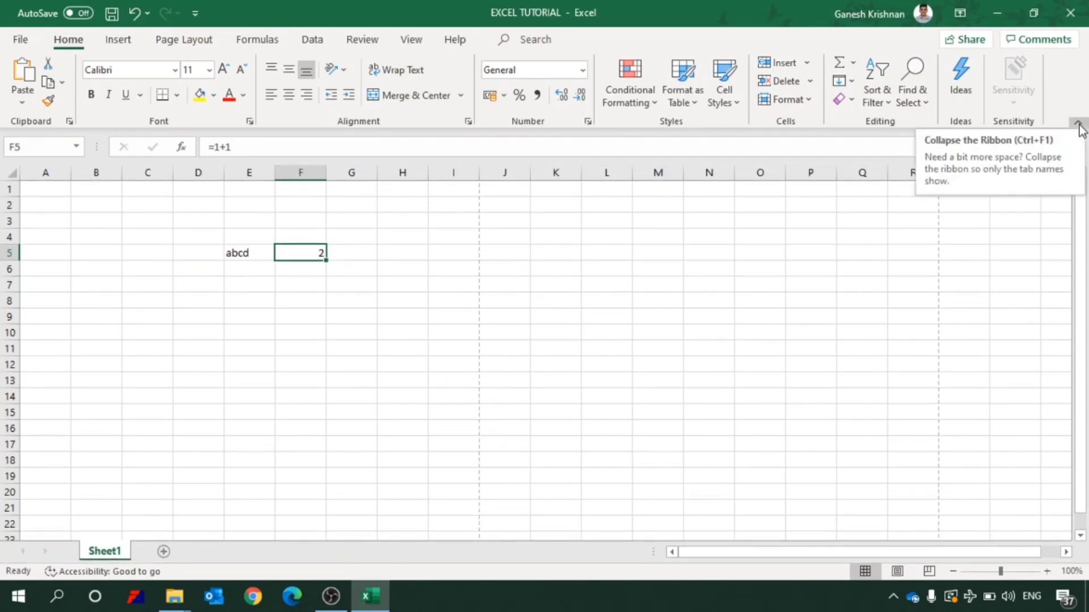
left_click(1079, 125)
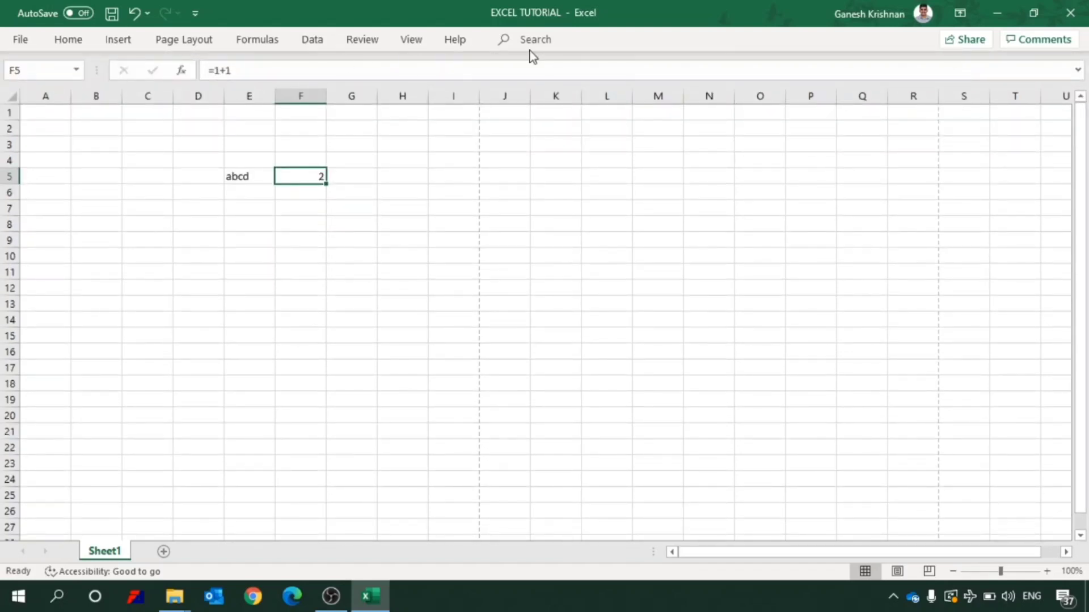
double_click(79, 43)
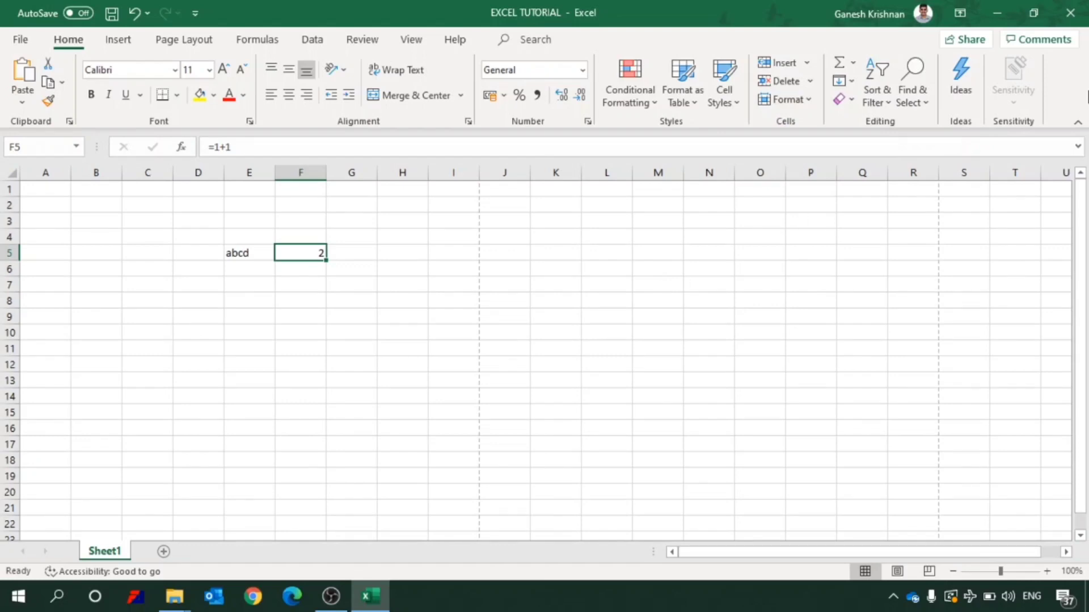
left_click(1078, 123)
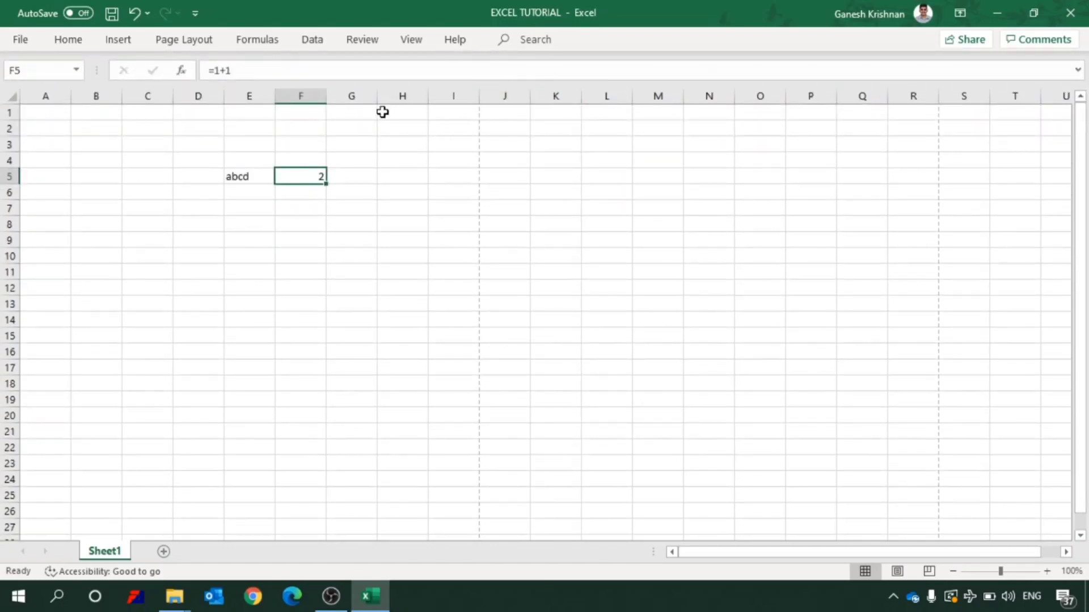
left_click(81, 48)
left_click(81, 48)
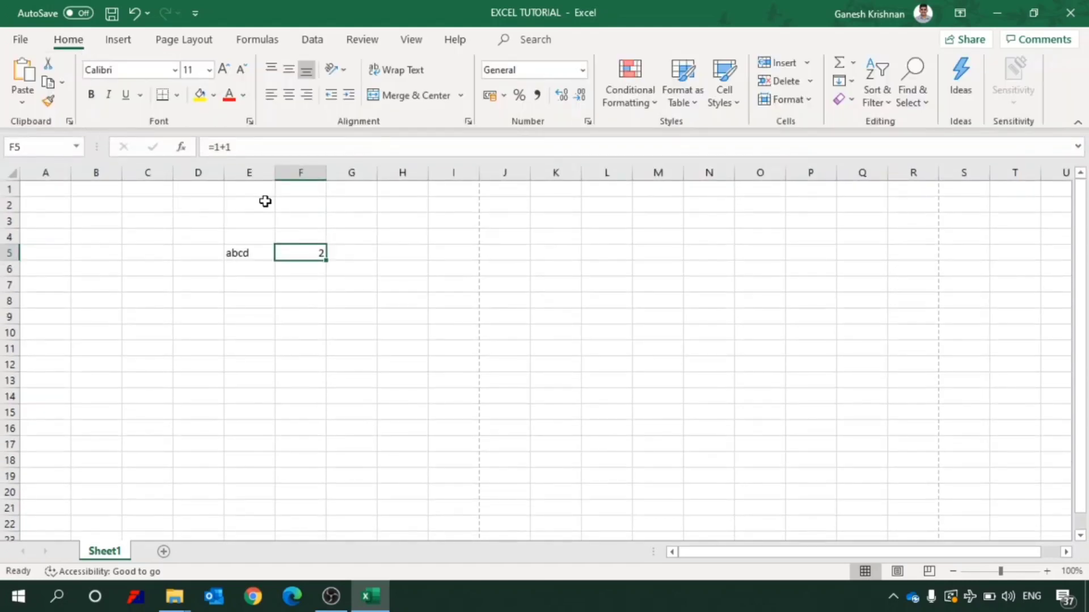
Clear the contents of the range D3:G6 and move the selection to the empty cell O8
left_click_drag(197, 221, 361, 276)
key("Delete")
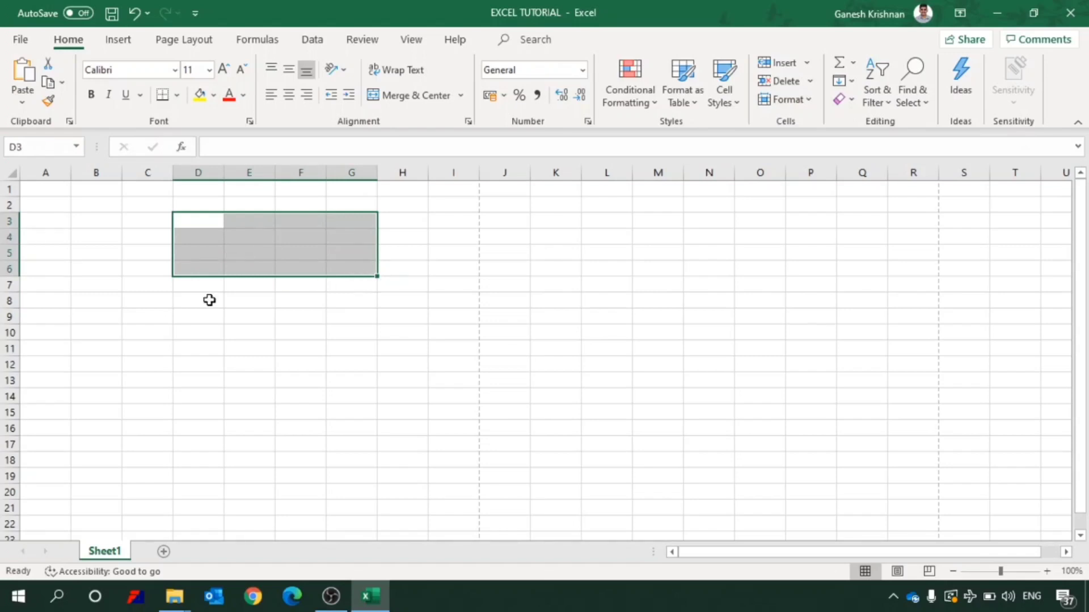
left_click(739, 303)
Look over the lower rows of Sheet1 to about row 49 and its further columns to about AP
mouse_move(1078, 199)
left_mouse_down()
mouse_move(1084, 284)
mouse_move(1085, 187)
left_mouse_up()
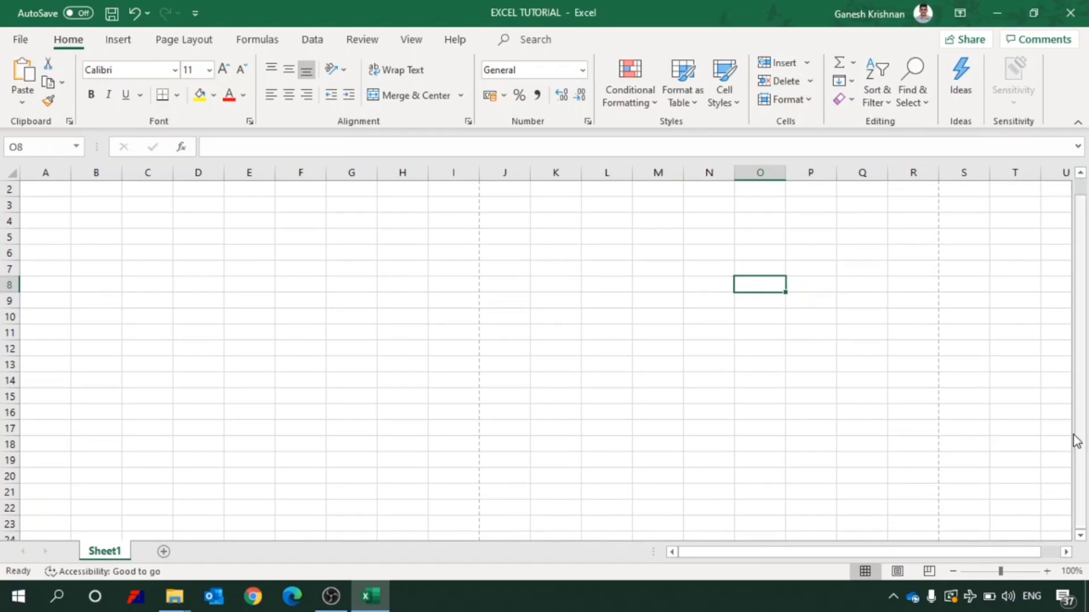
left_click(1080, 536)
left_click(1080, 536)
left_click(1081, 536)
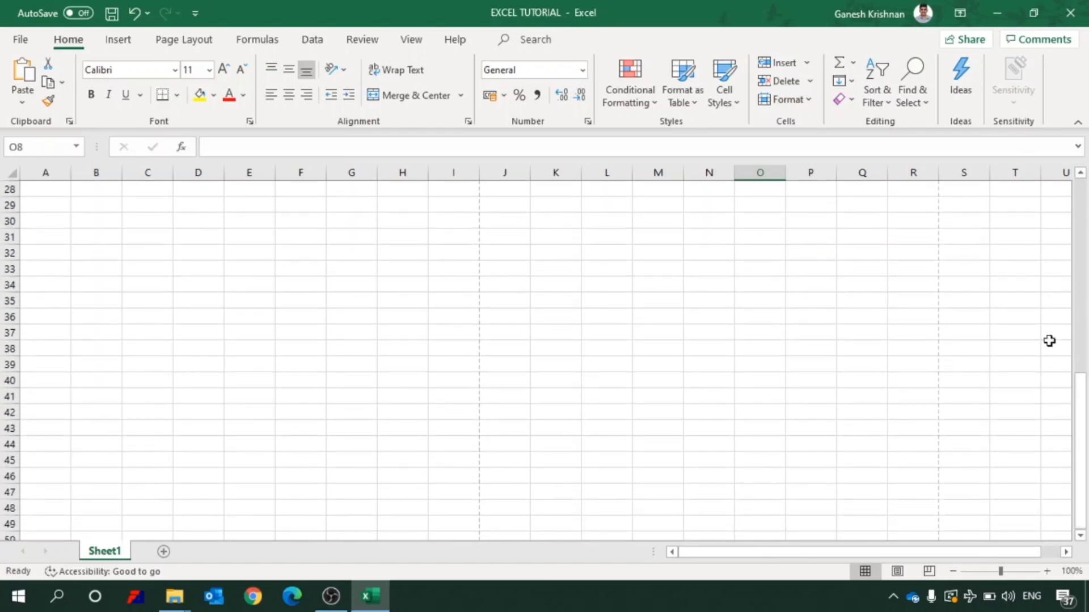
left_click(1067, 552)
left_click(1066, 552)
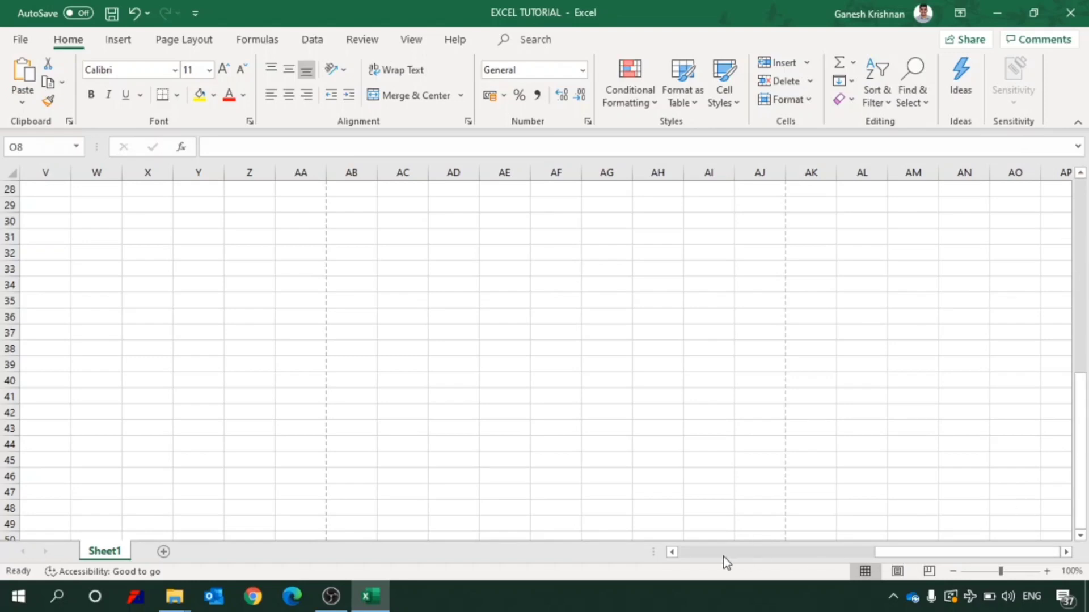
left_click(676, 557)
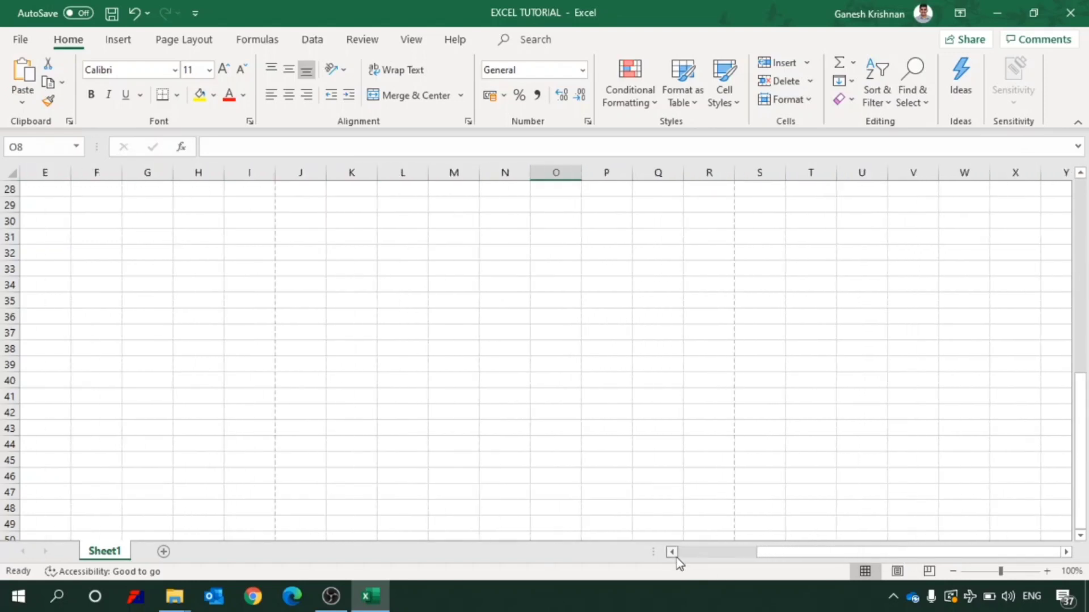
Add four new blank worksheets after Sheet1
left_click(164, 553)
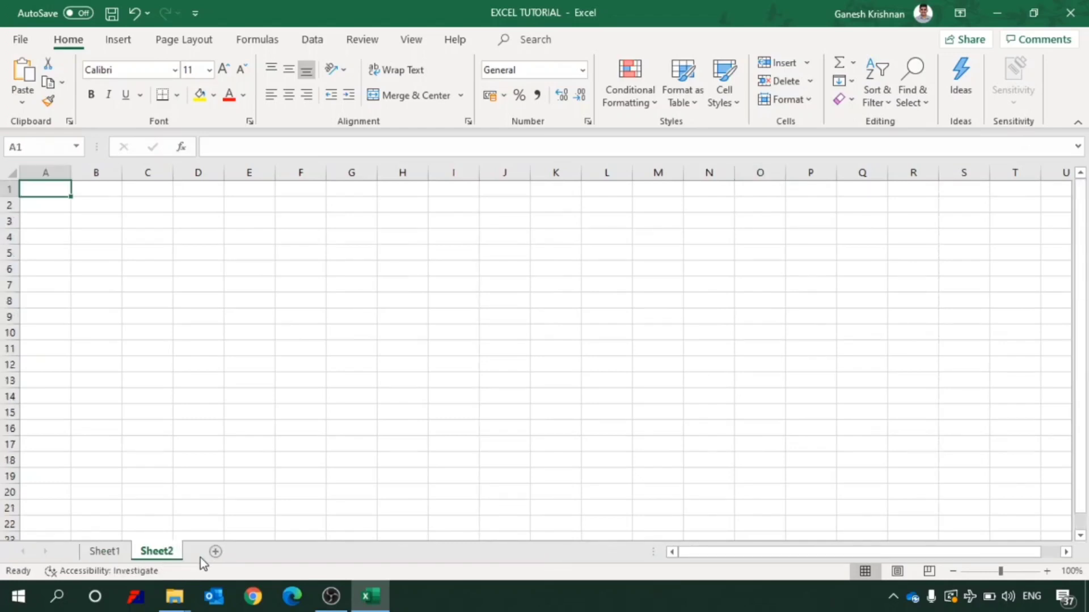
left_click(212, 552)
left_click(268, 553)
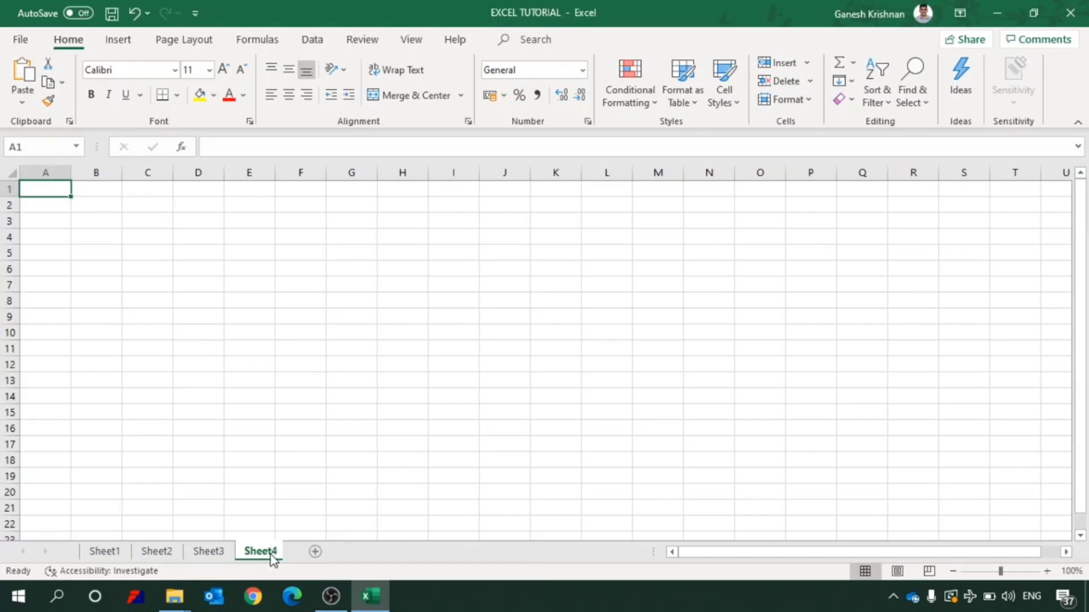
left_click(320, 553)
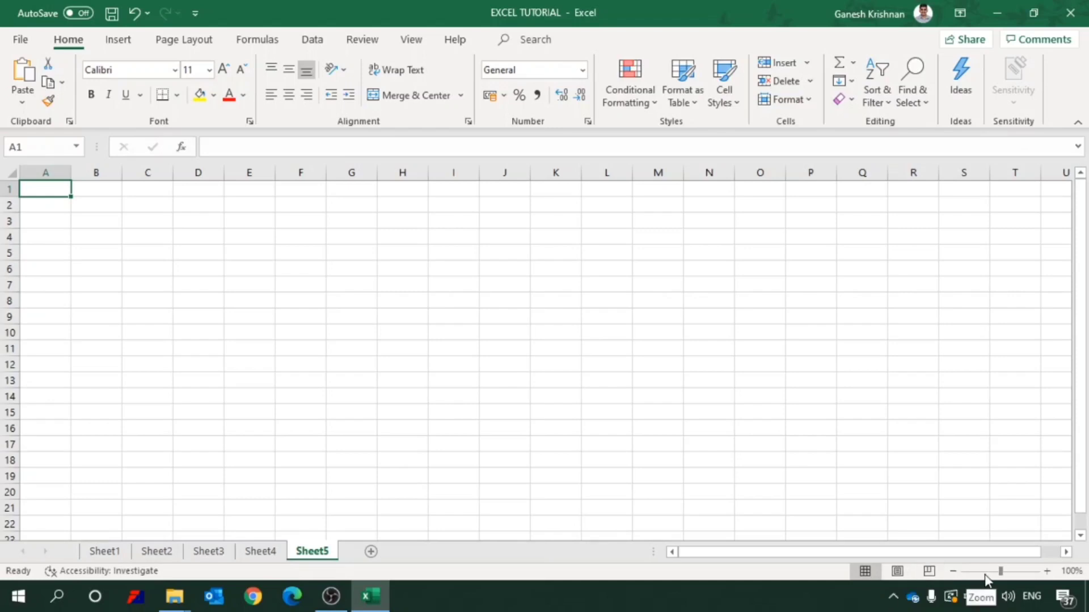
Try out the worksheet zoom by enlarging Sheet5 to at least 190% and returning it to 100%
left_click(1048, 572)
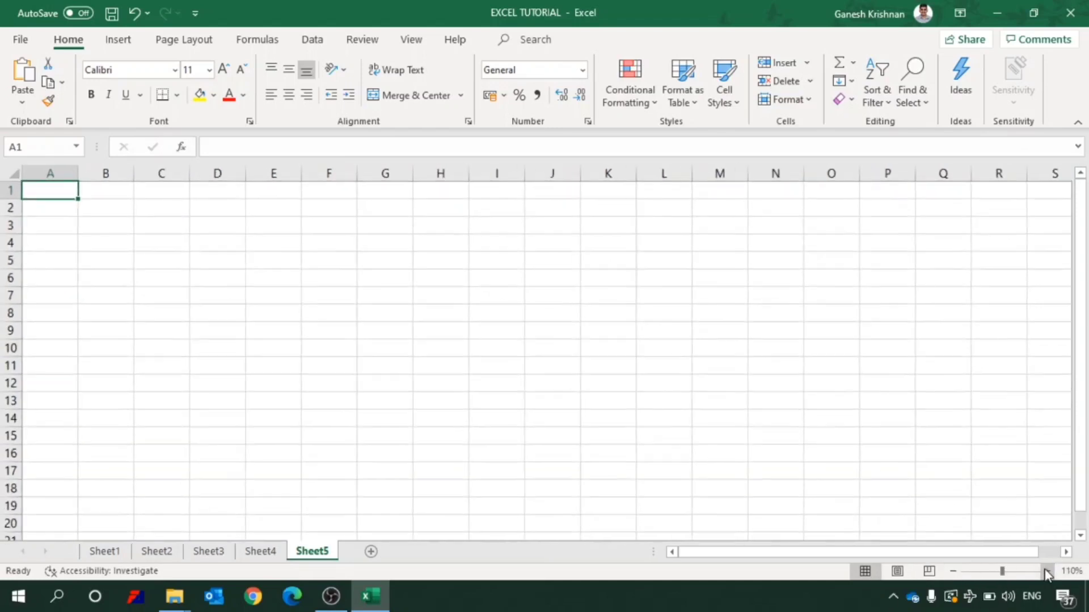
left_click(1048, 572)
left_click(1048, 572)
left_click(1048, 572)
left_click(1048, 572)
left_click(1048, 571)
left_click(1048, 571)
left_click(1048, 572)
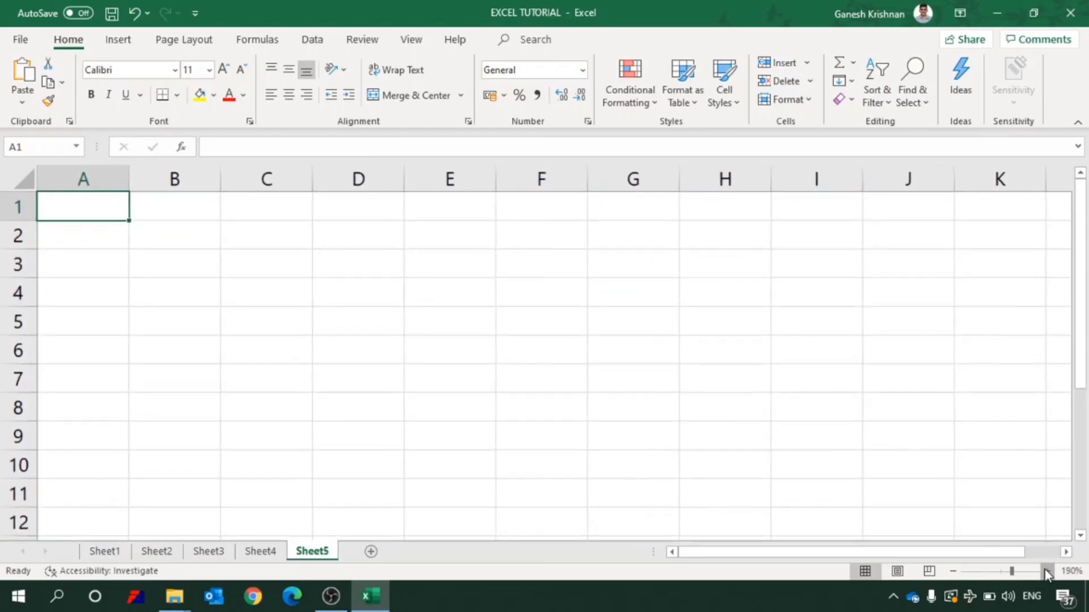
left_click(1048, 572)
left_click(950, 573)
left_click(951, 572)
left_click(951, 573)
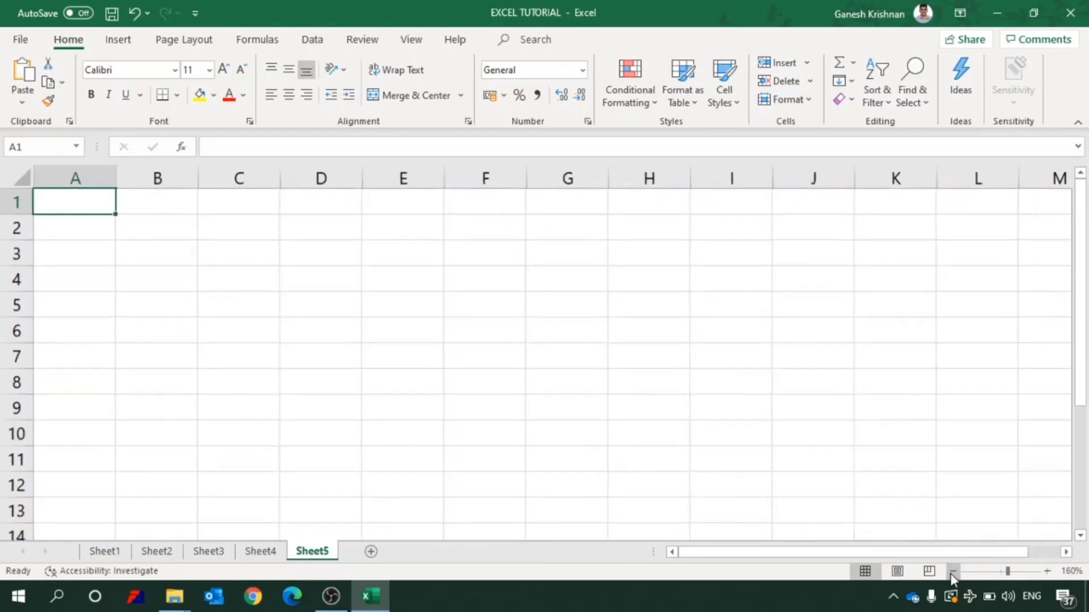
left_click(951, 573)
left_click(950, 573)
left_click(951, 572)
left_click(950, 573)
left_click(951, 573)
left_click(951, 572)
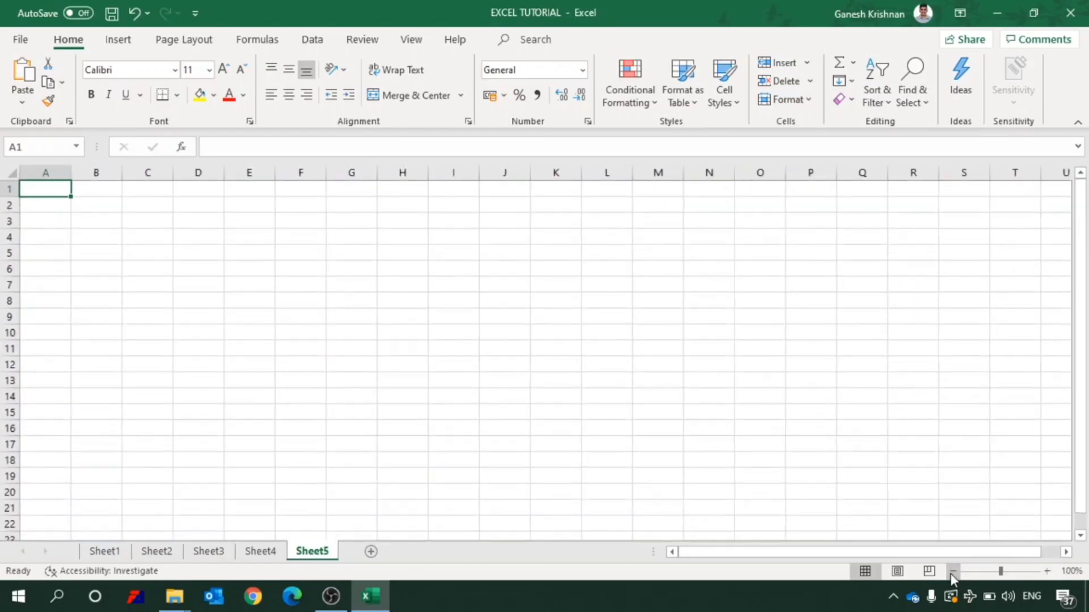